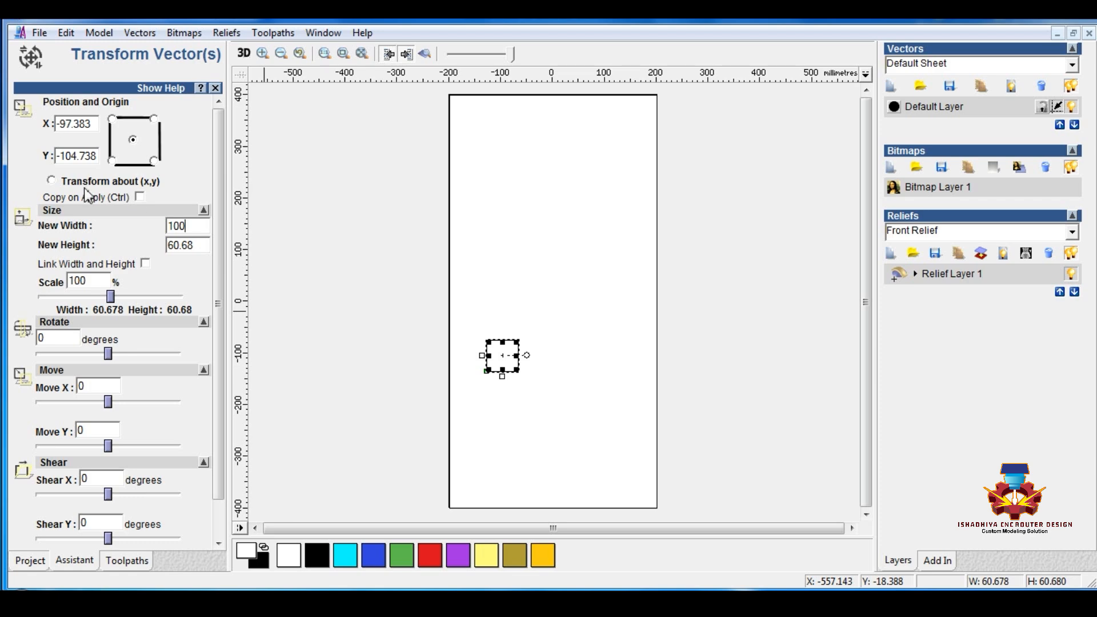
# Undo the small square and draw a new square about 84 mm wide just below the sheet's centre.
pyautogui.hotkey('ctrl', 'z')
pyautogui.click(165, 276)
pyautogui.click(333, 271)
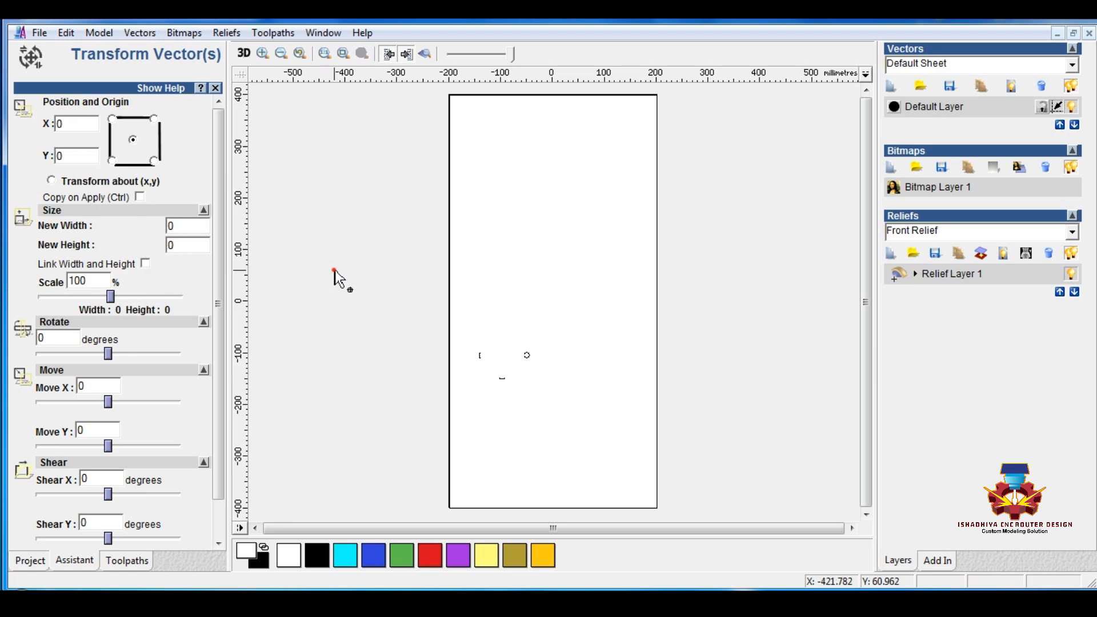
pyautogui.click(100, 263)
pyautogui.moveTo(503, 314); pyautogui.dragTo(547, 356)
pyautogui.click(527, 266)
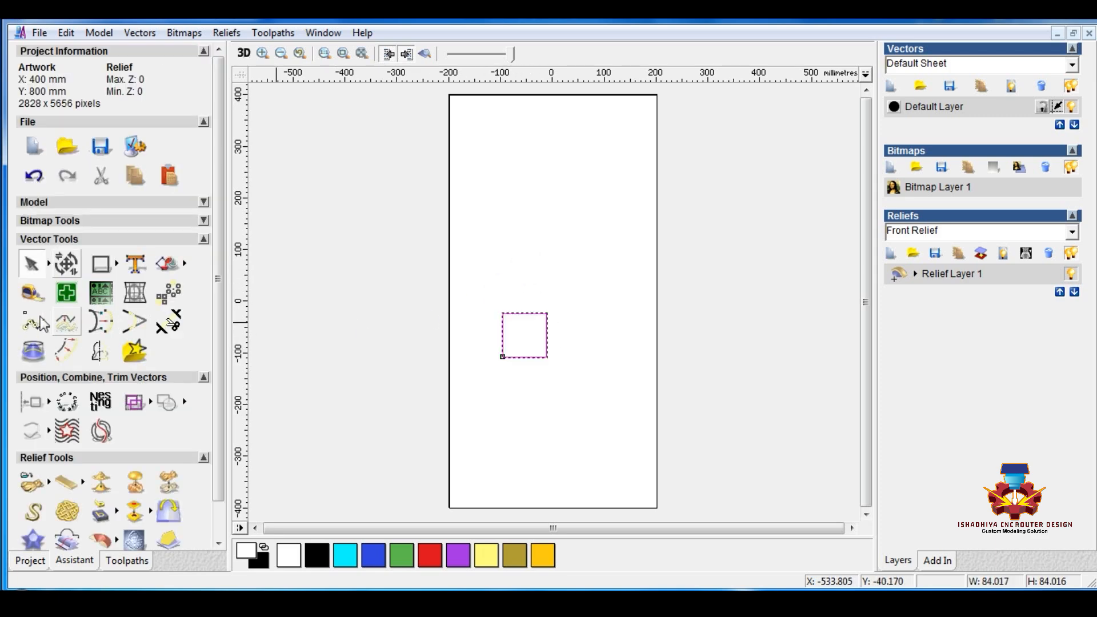
# Rotate the selected square by 45 degrees to form a diamond.
pyautogui.click(65, 266)
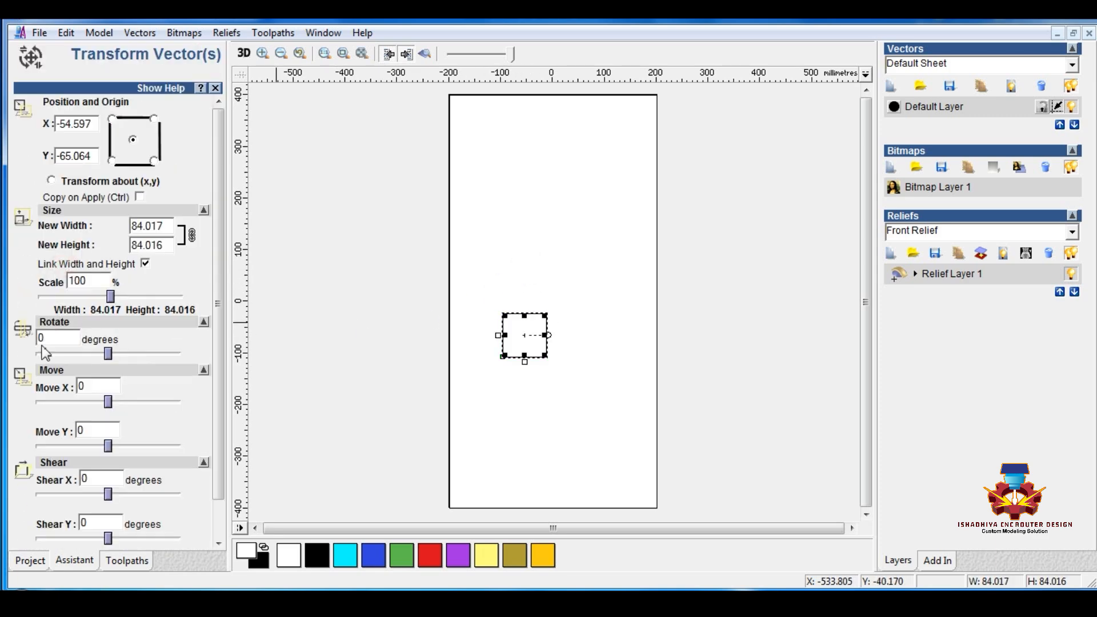
pyautogui.scroll(-2, 120, 361)
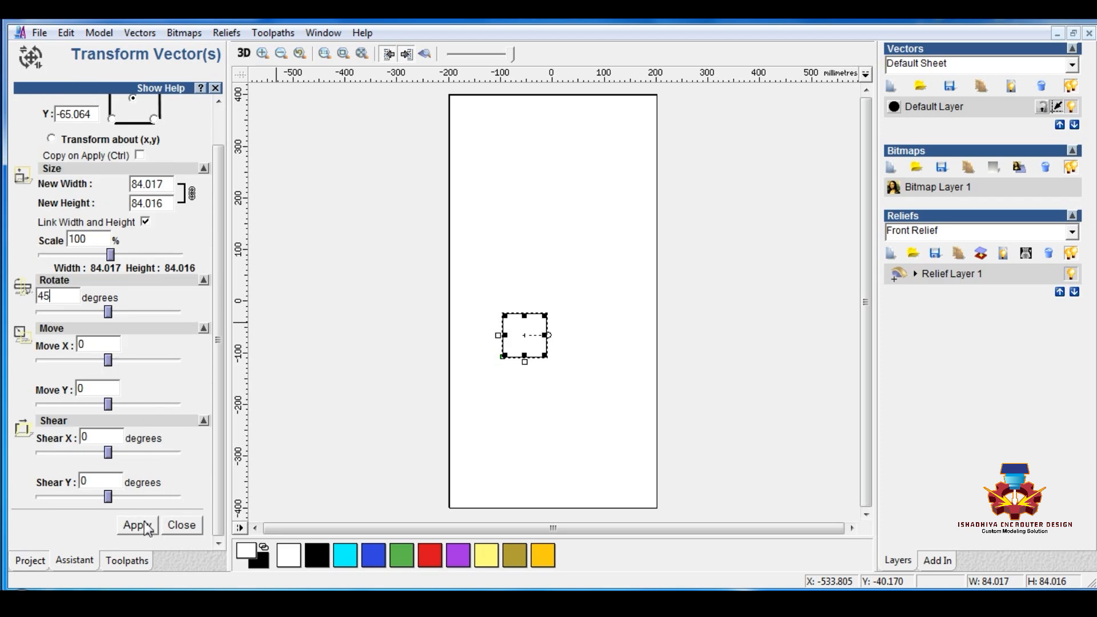
pyautogui.click(137, 522)
pyautogui.click(181, 522)
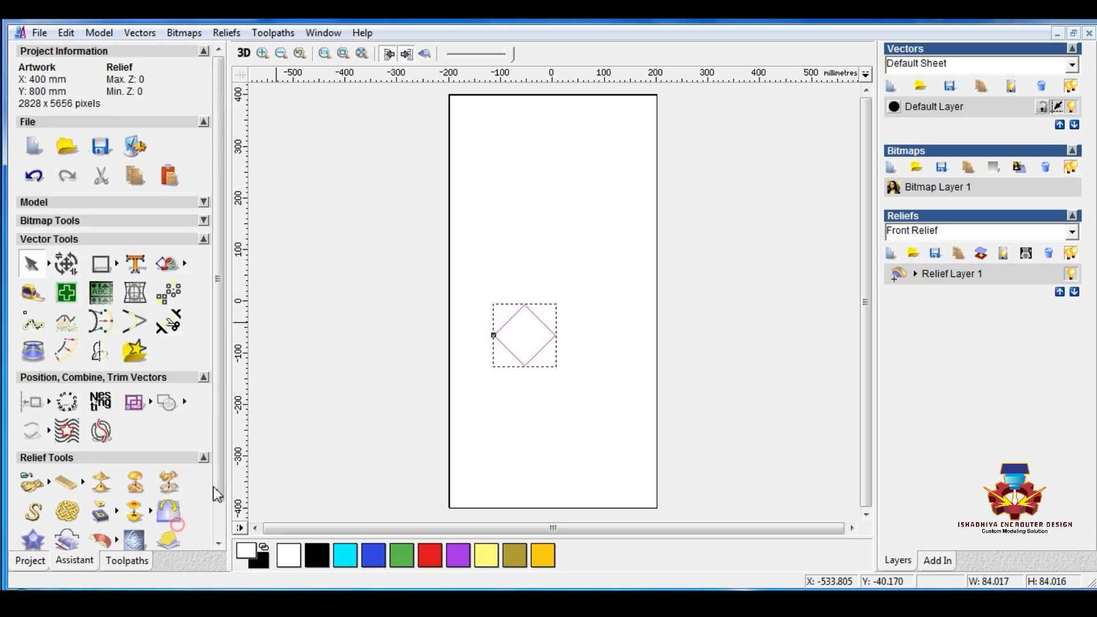
# Set the diamond's width to 100 mm with width and height linked.
pyautogui.click(66, 264)
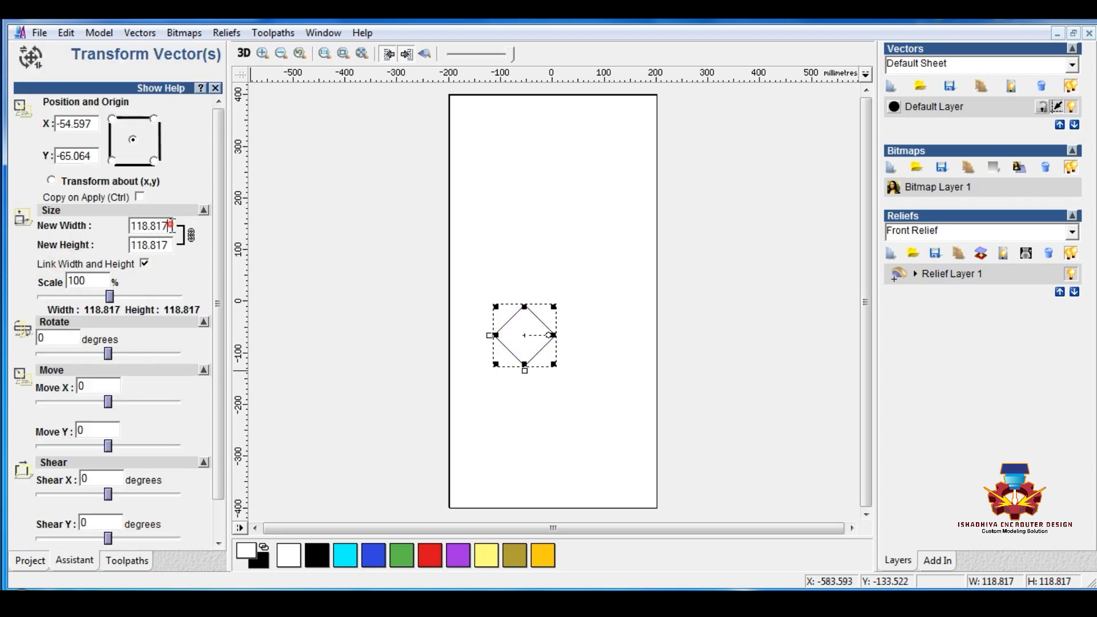
pyautogui.doubleClick(170, 226)
pyautogui.write('100')
pyautogui.scroll(-2, 139, 502)
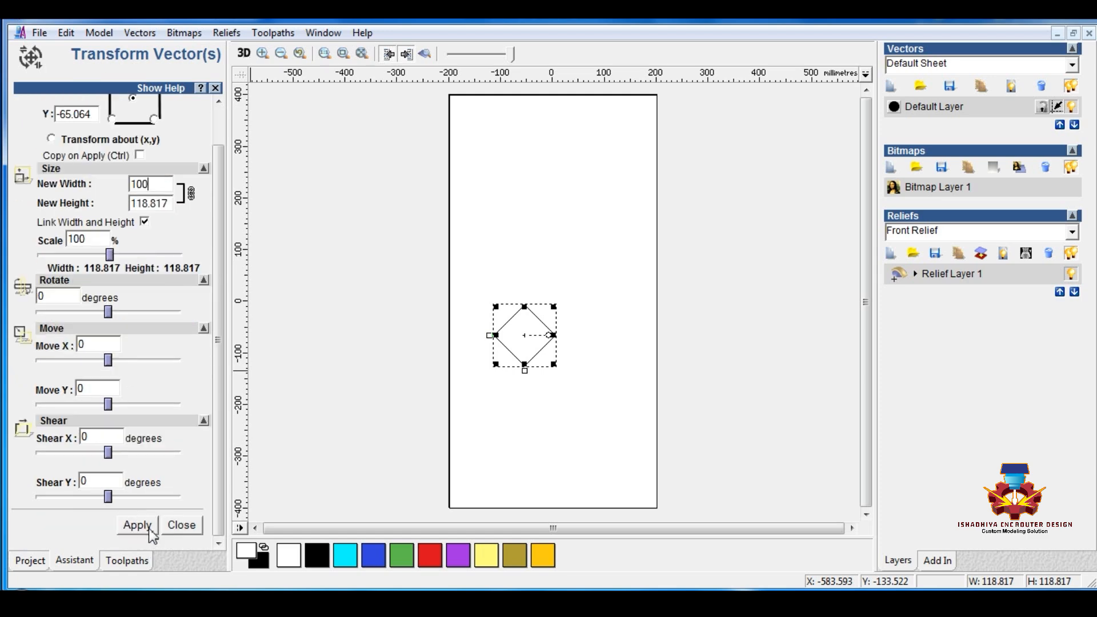
pyautogui.click(137, 524)
pyautogui.click(182, 526)
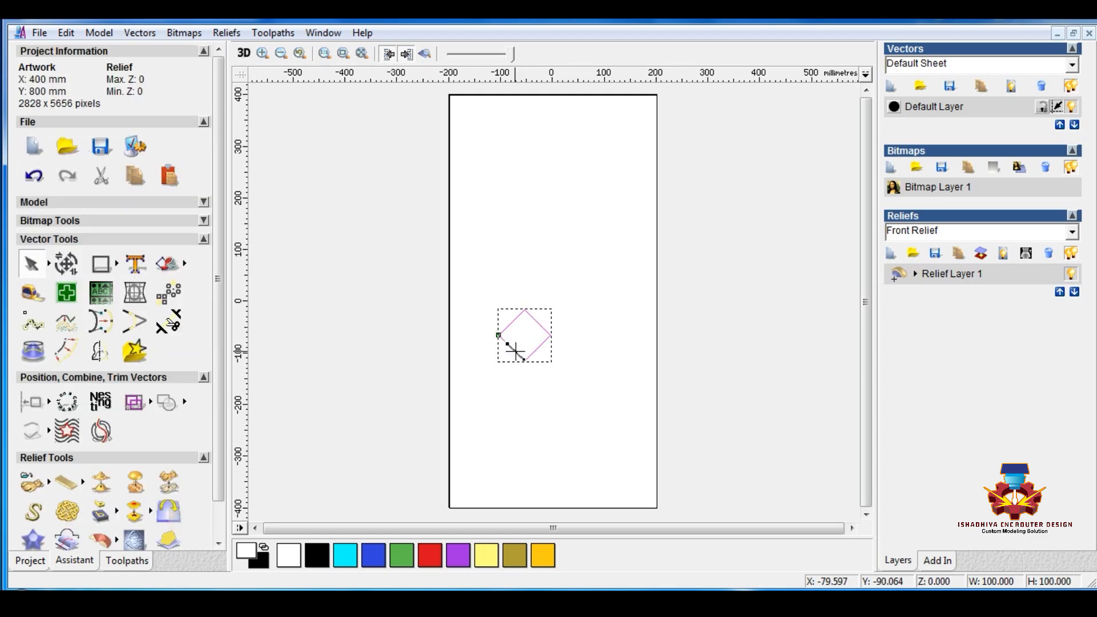
# Copy the diamond and snap the copy's centre onto the lower-left corner of the sheet.
pyautogui.click(513, 418)
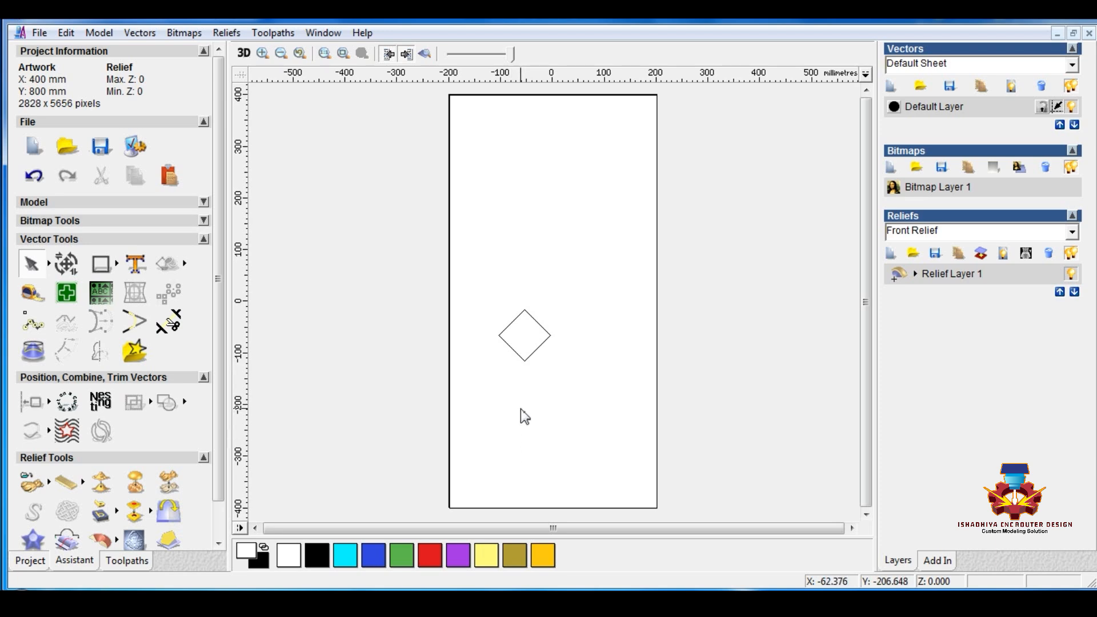
pyautogui.click(501, 338)
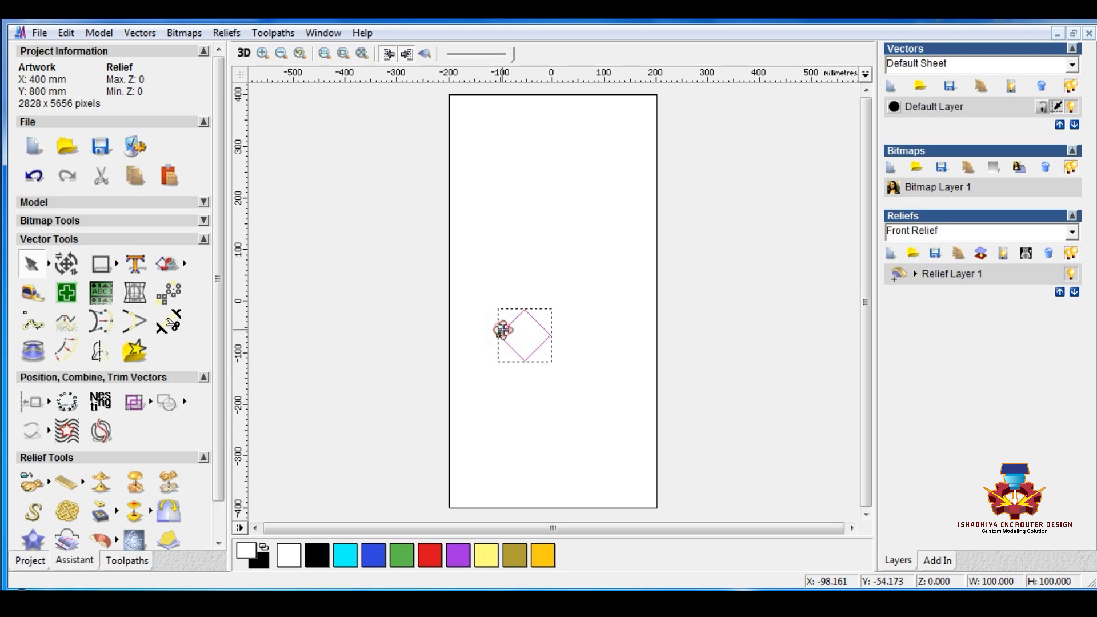
pyautogui.moveTo(516, 350); pyautogui.dragTo(481, 474)
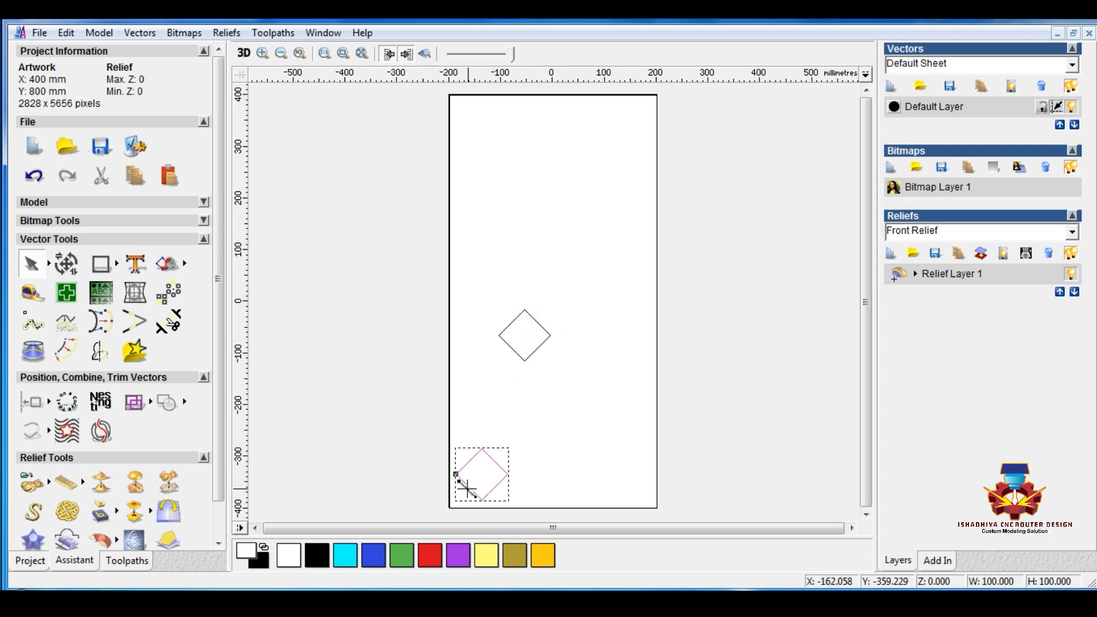
pyautogui.scroll(5, 462, 477)
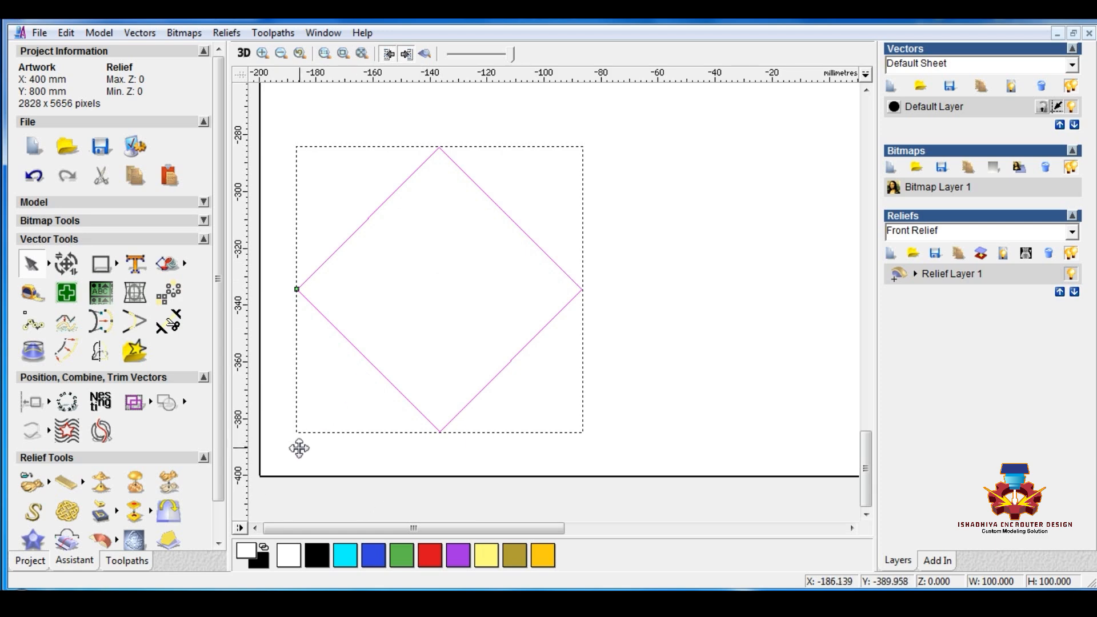
pyautogui.moveTo(263, 472); pyautogui.dragTo(260, 476)
pyautogui.scroll(-2, 386, 383)
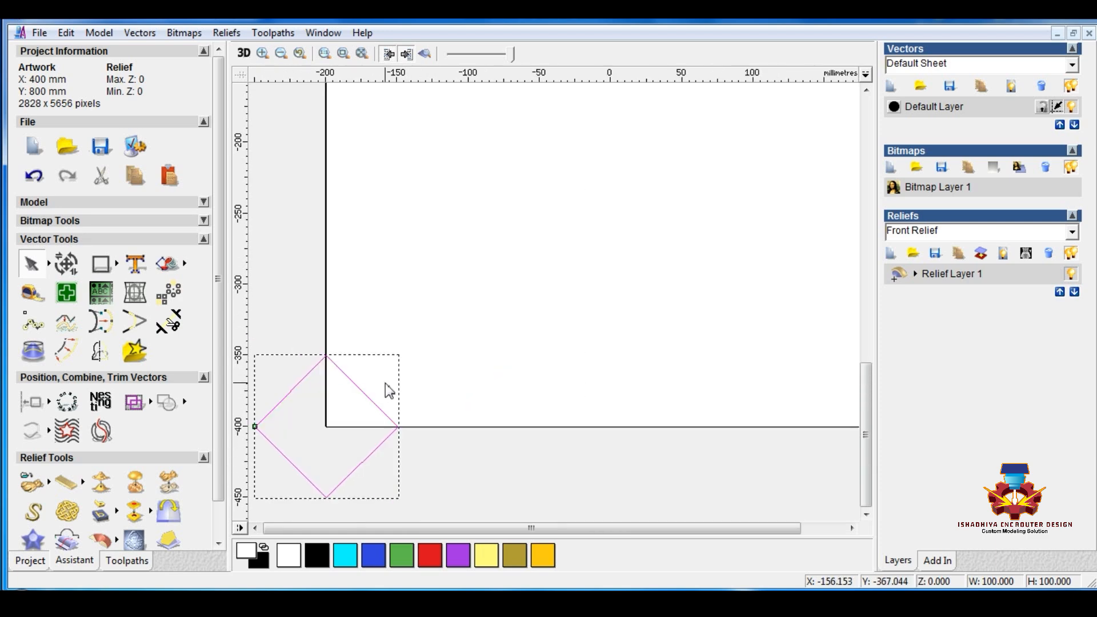
# Centre the original diamond on the sheet.
pyautogui.click(531, 341)
pyautogui.moveTo(480, 180); pyautogui.dragTo(656, 343)
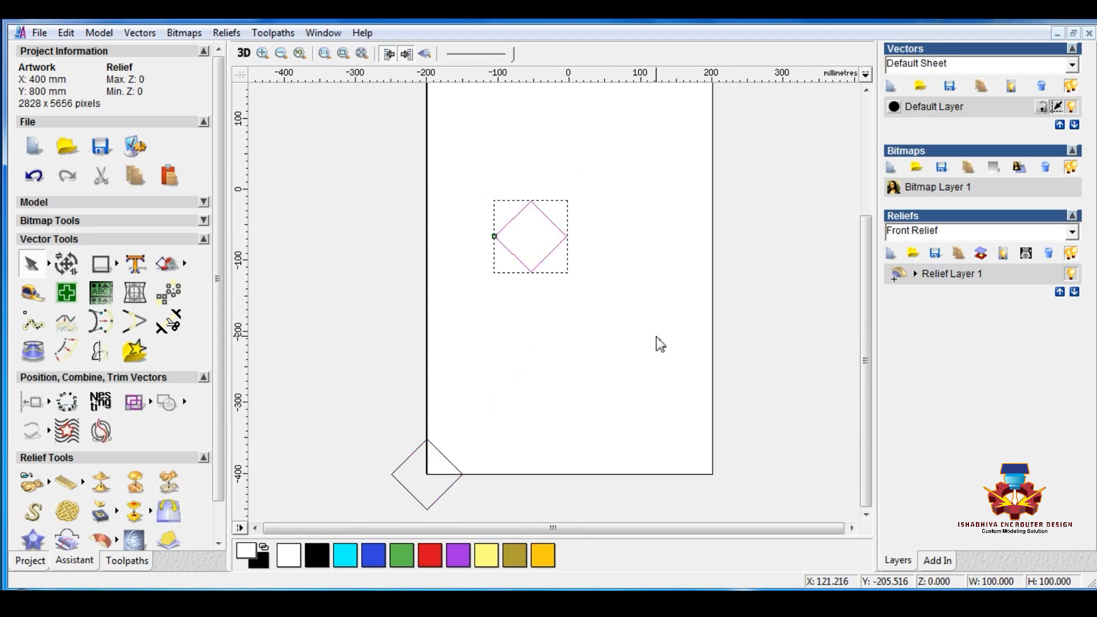
pyautogui.click(49, 402)
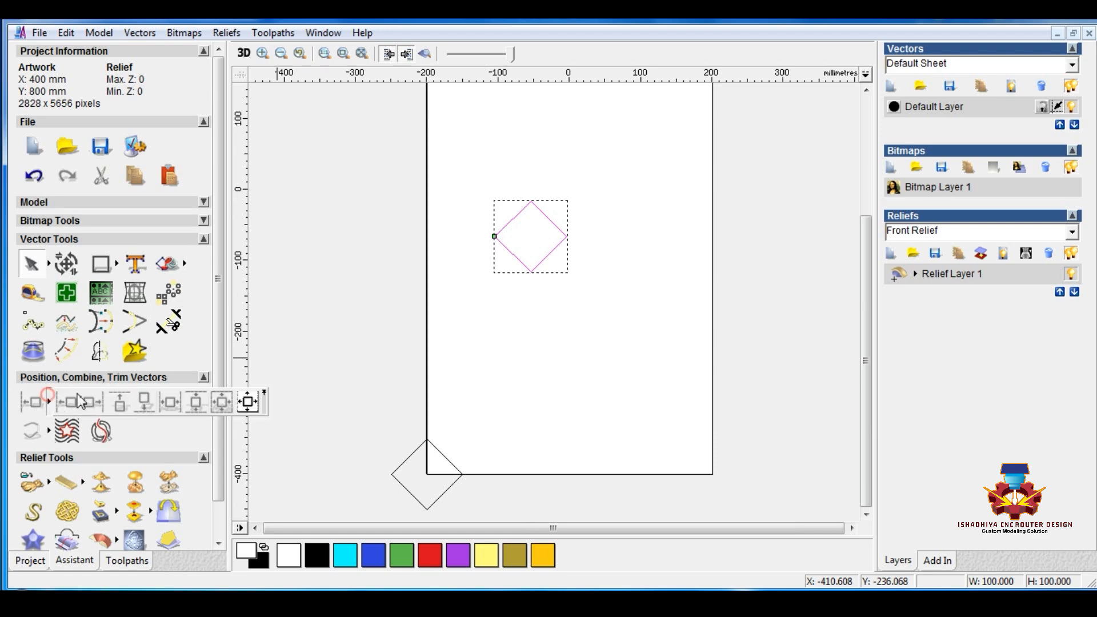
pyautogui.click(244, 401)
pyautogui.click(542, 328)
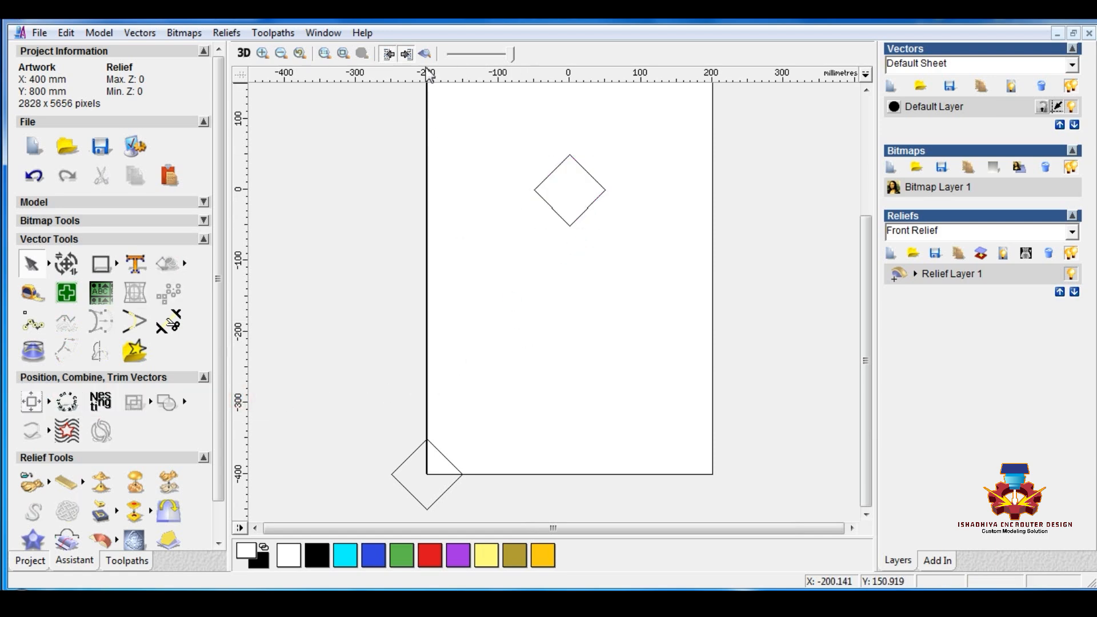
# Tile the 2D and 3D views vertically and bring the centred diamond into view.
pyautogui.click(323, 32)
pyautogui.click(345, 66)
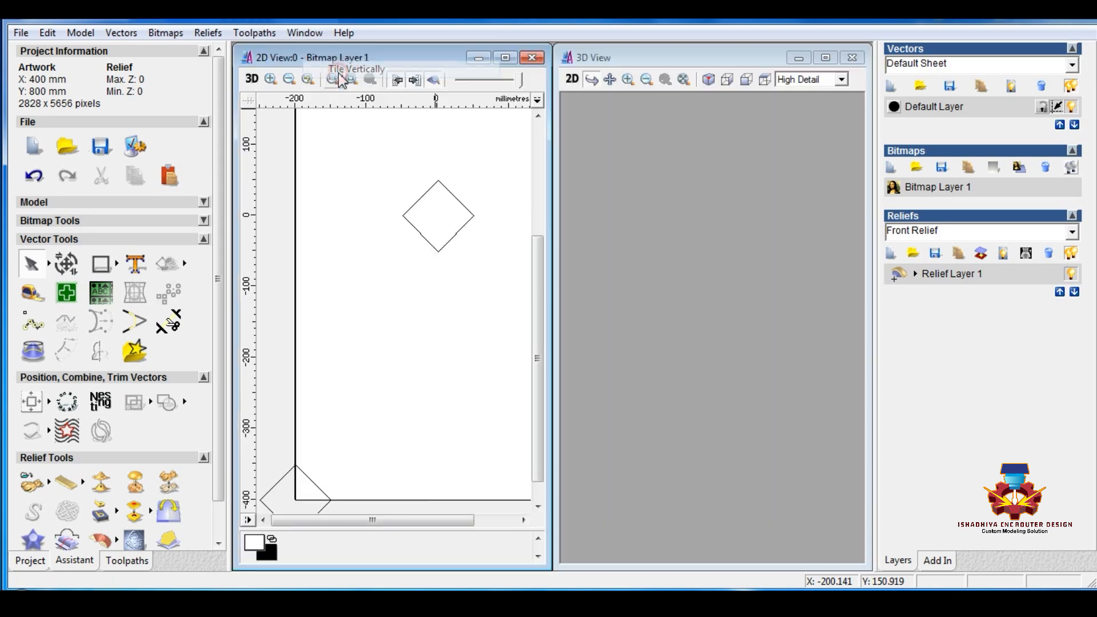
pyautogui.scroll(-3, 439, 314)
pyautogui.scroll(3, 436, 315)
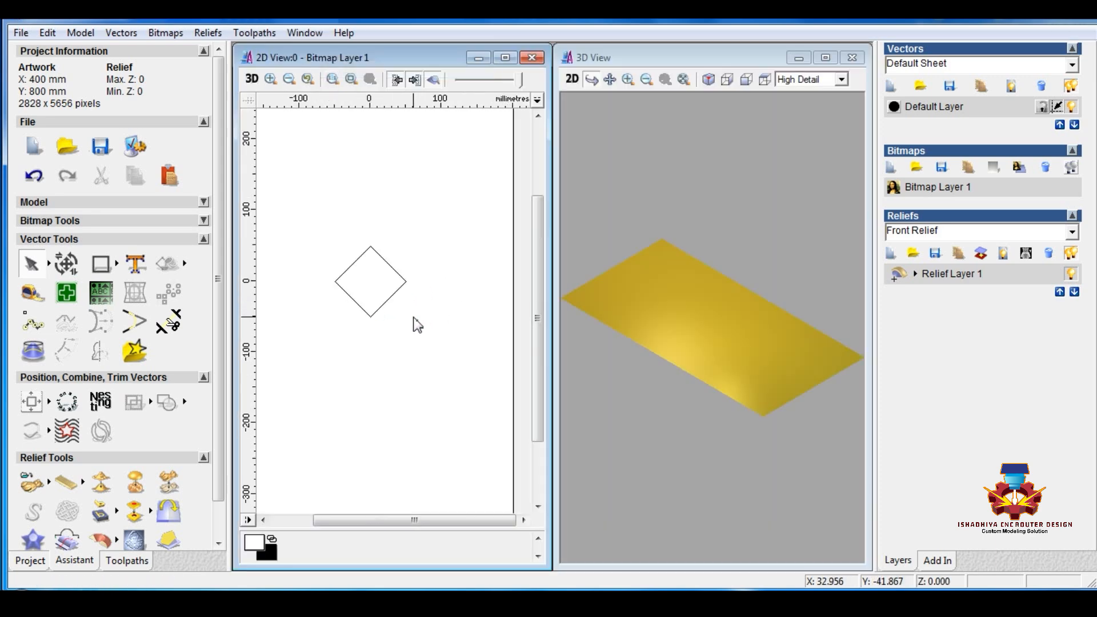
# Create an angled plane on the centred diamond from its upper corner at Z 0.5 to its lower corner at Z 5, using Add.
pyautogui.moveTo(307, 218); pyautogui.dragTo(445, 345)
pyautogui.scroll(1, 388, 311)
pyautogui.scroll(-1, 377, 296)
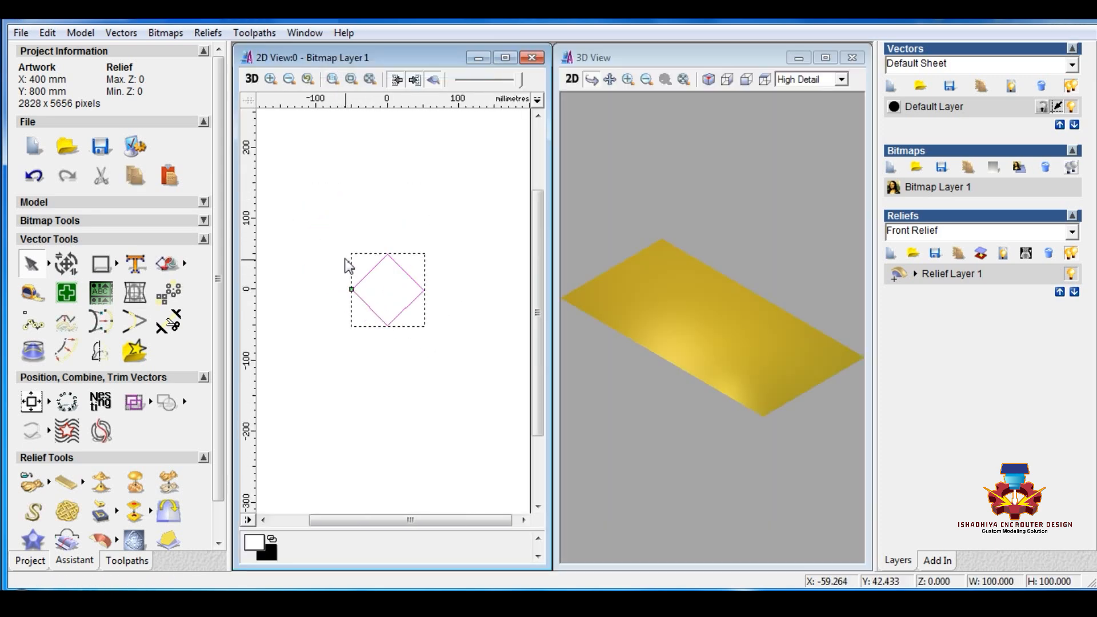
pyautogui.scroll(1, 374, 290)
pyautogui.scroll(1, 441, 308)
pyautogui.scroll(-1, 441, 309)
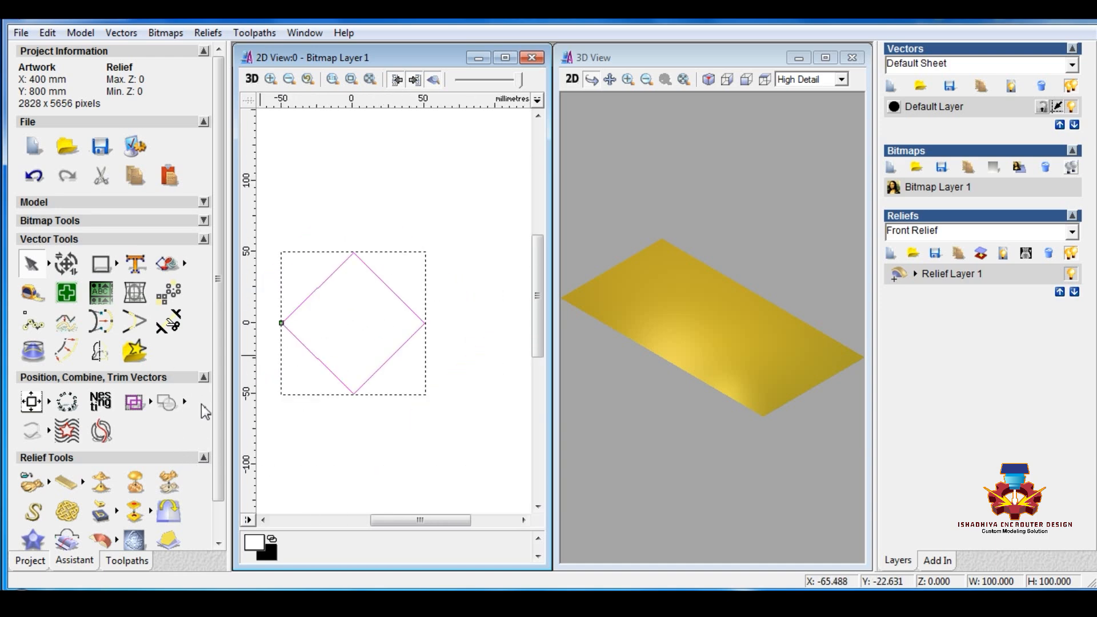
pyautogui.click(204, 377)
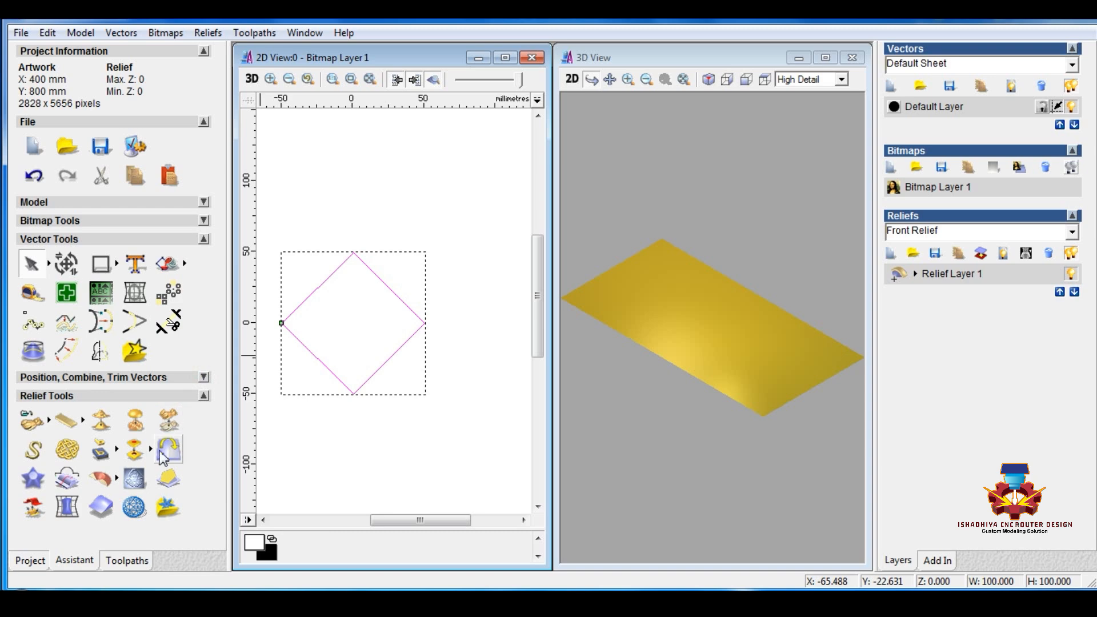
pyautogui.click(168, 480)
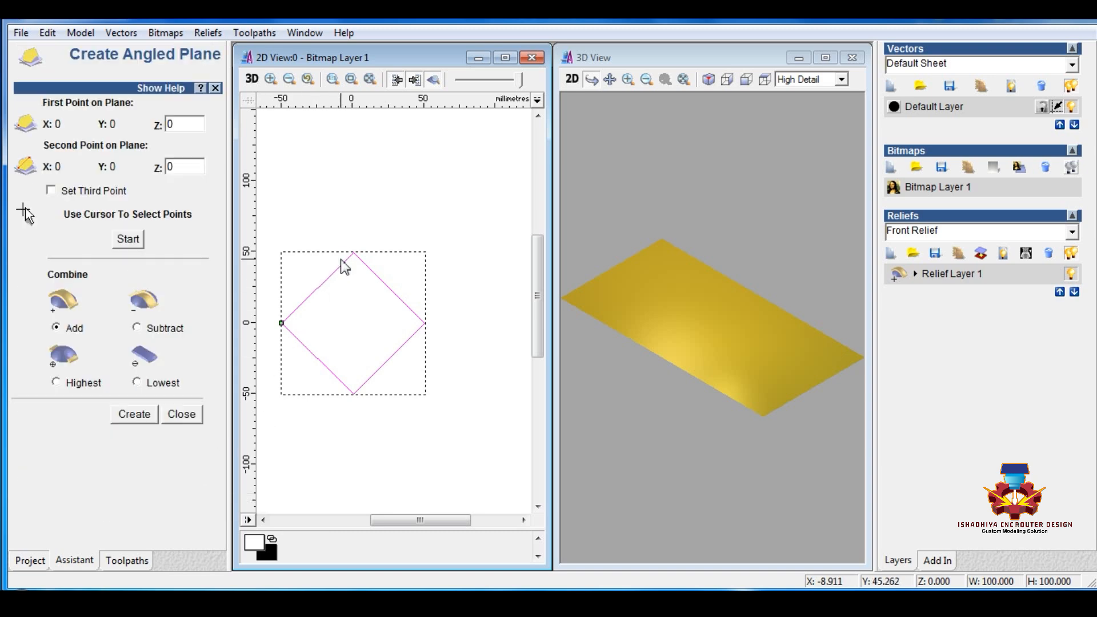
pyautogui.click(131, 240)
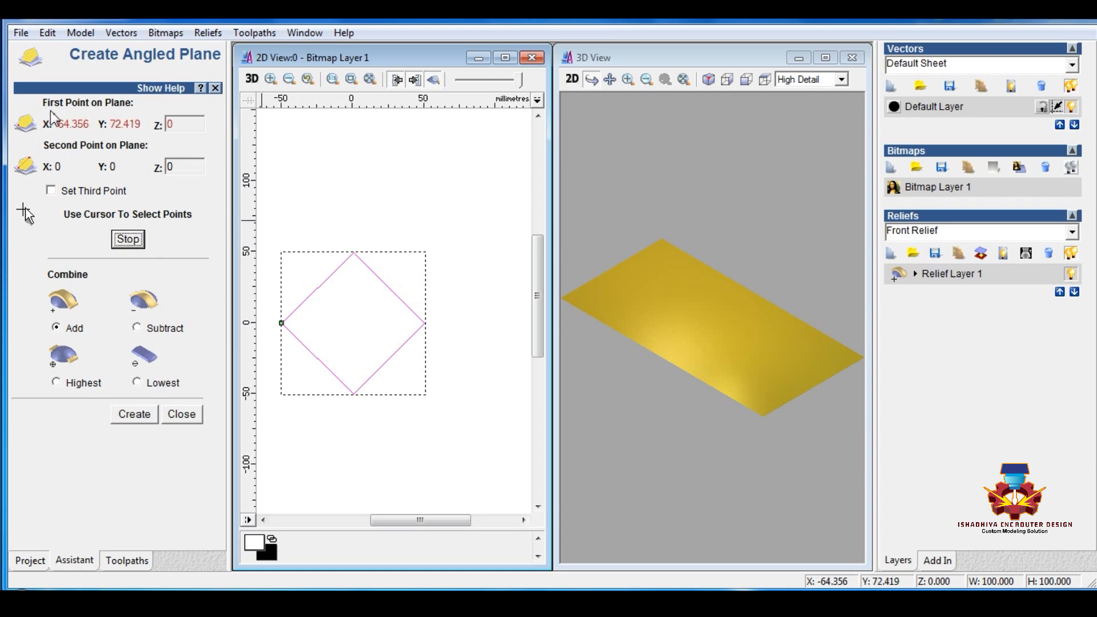
pyautogui.click(354, 250)
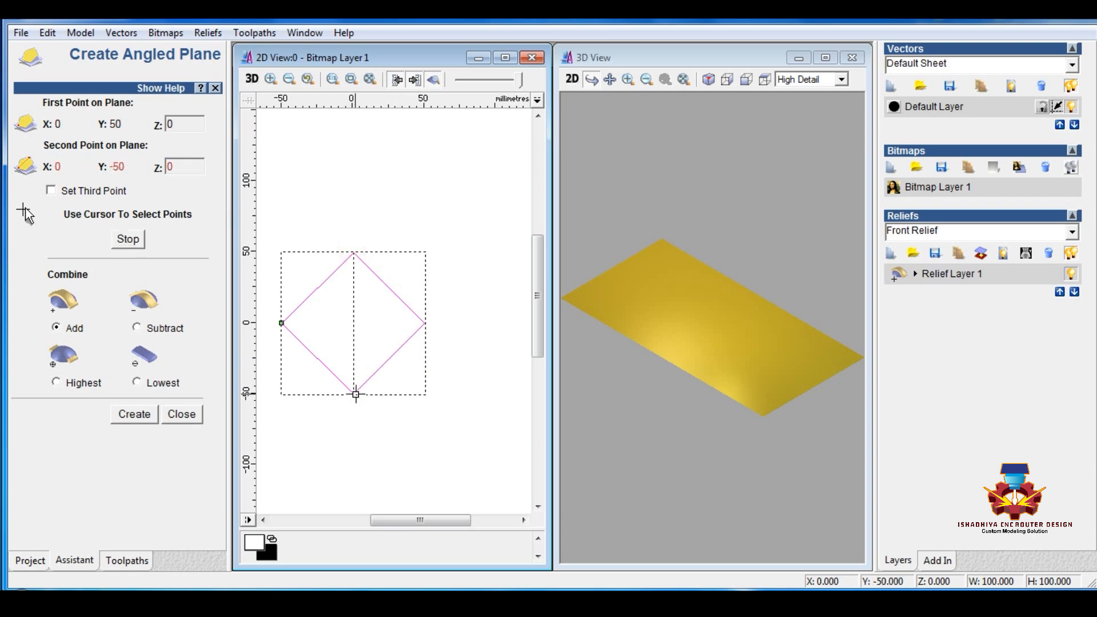
pyautogui.click(355, 394)
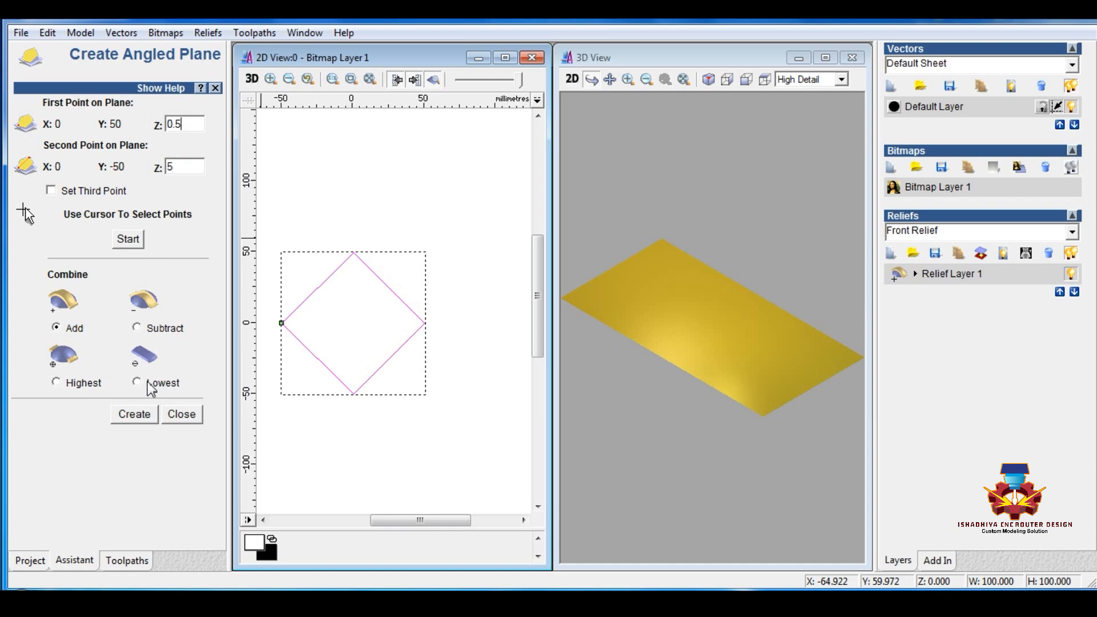
pyautogui.click(146, 419)
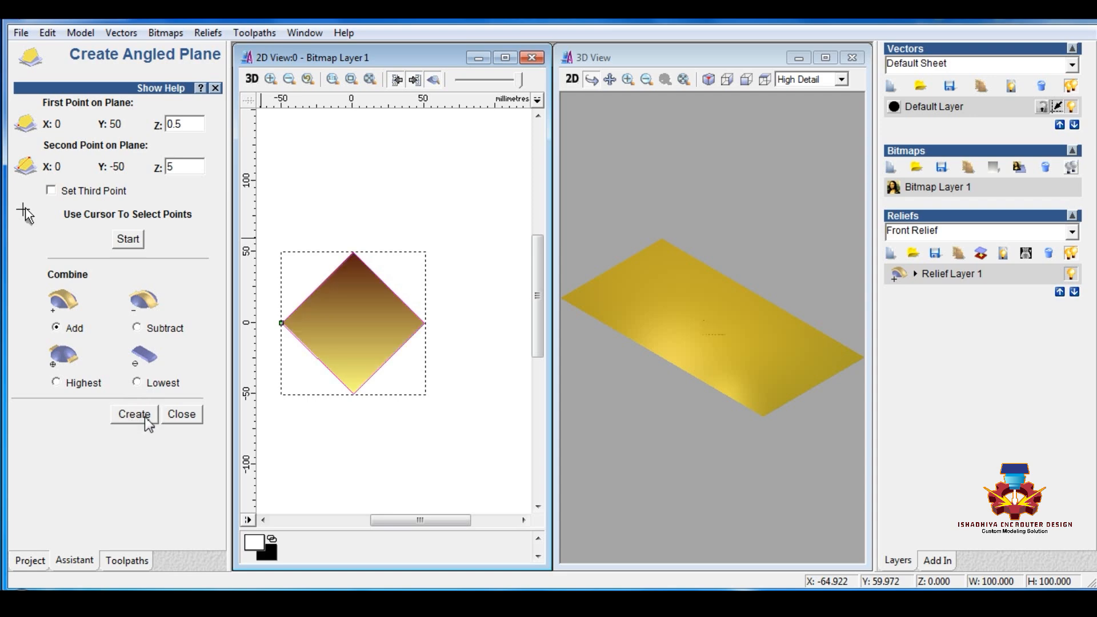
pyautogui.click(182, 415)
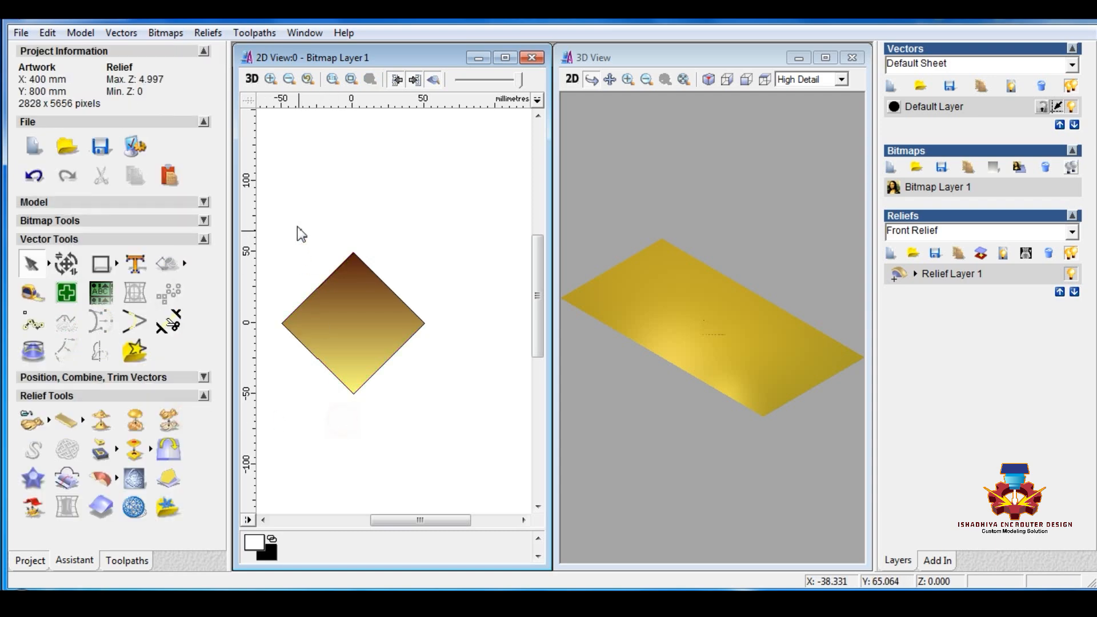
# Examine the slope and edges of the diamond's angled plane up close in the 3D view.
pyautogui.moveTo(275, 208); pyautogui.dragTo(473, 433)
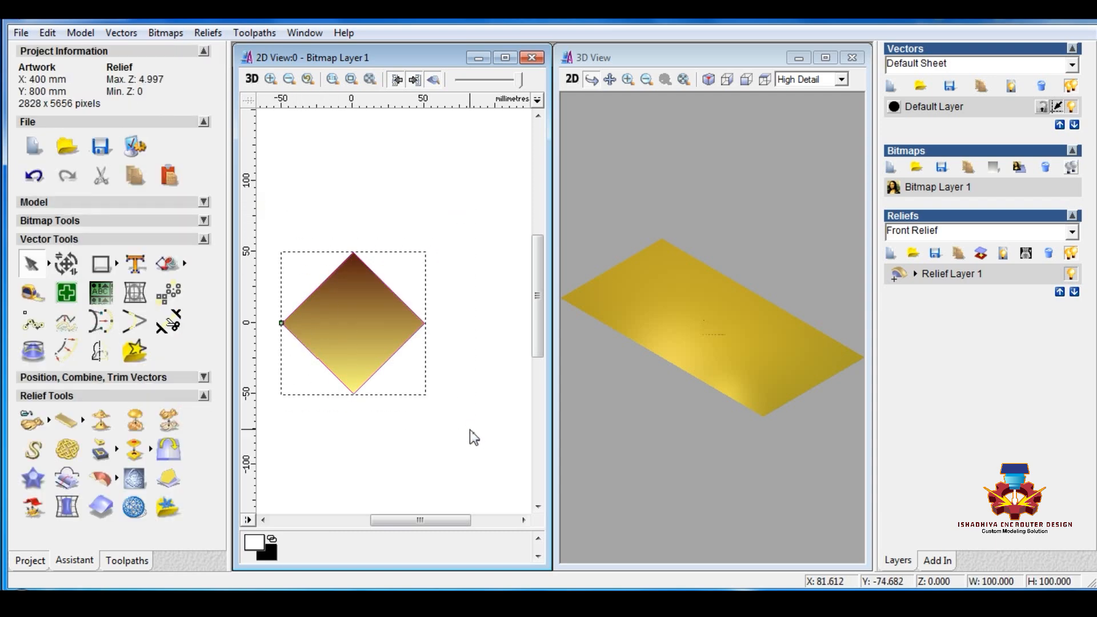
pyautogui.click(470, 430)
pyautogui.moveTo(681, 410); pyautogui.dragTo(757, 406)
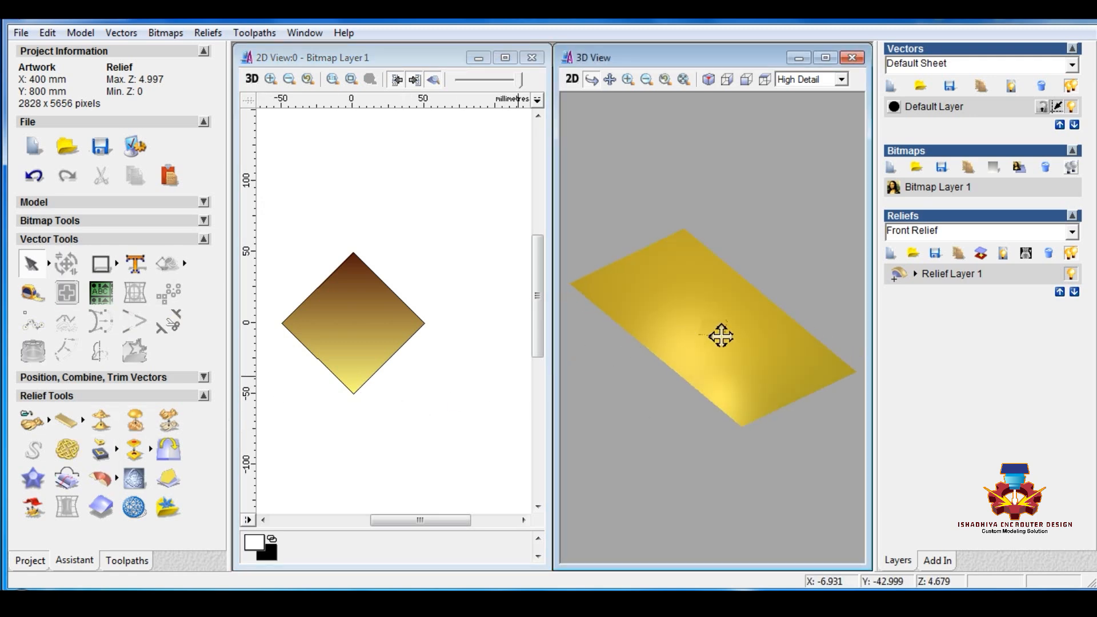
pyautogui.scroll(3, 733, 344)
pyautogui.scroll(1, 732, 344)
pyautogui.scroll(-4, 729, 329)
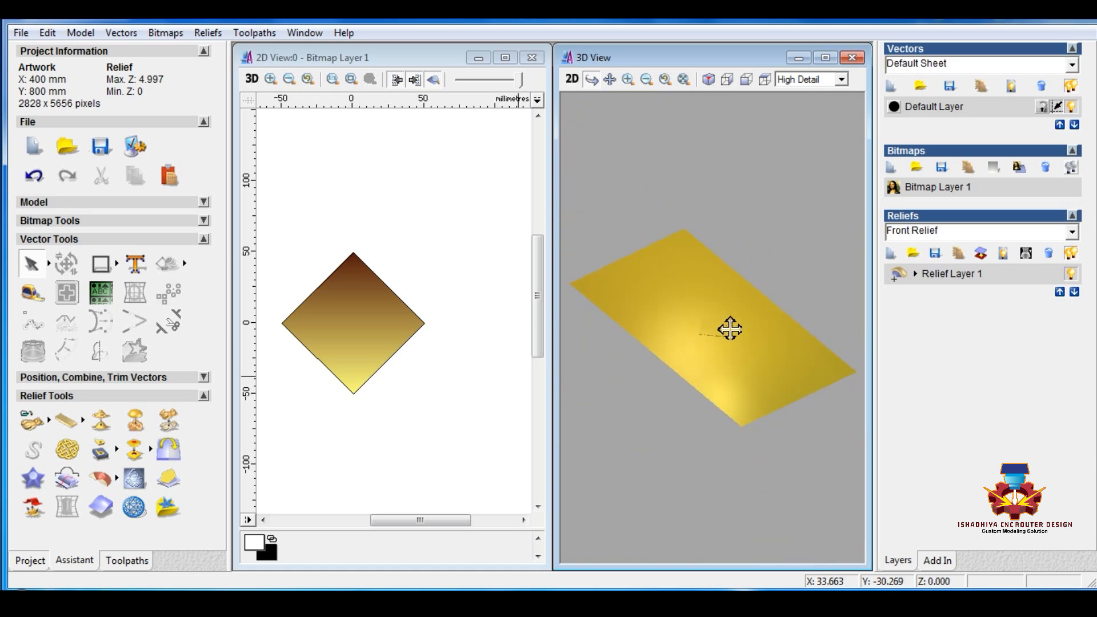
pyautogui.scroll(5, 715, 333)
pyautogui.moveTo(715, 354); pyautogui.dragTo(657, 362)
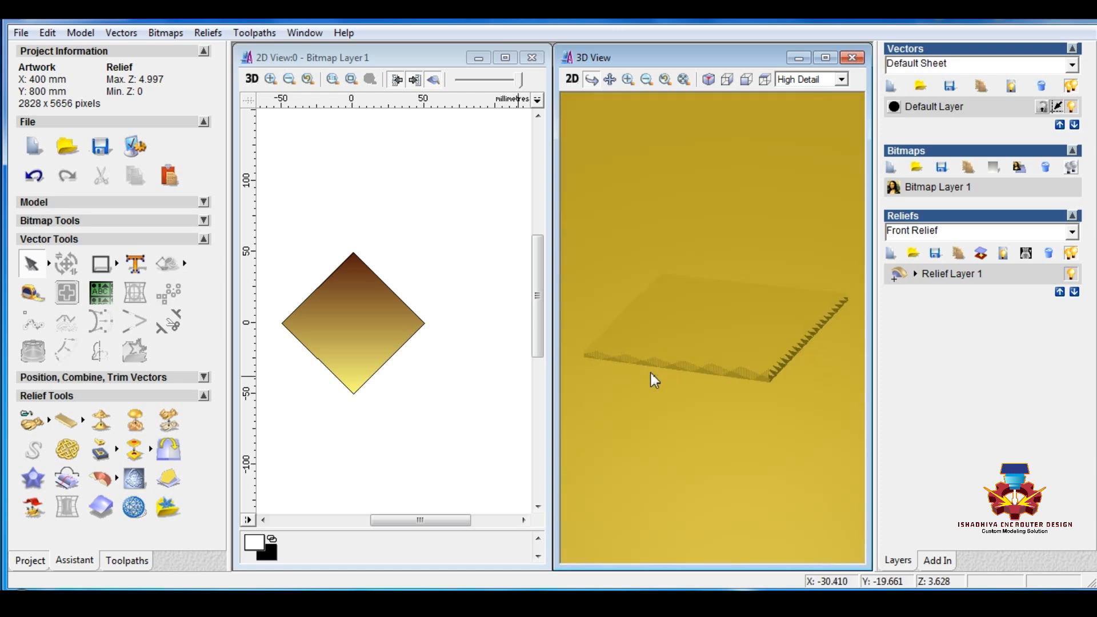
# Select the centred diamond vector and add a new relief layer above the existing one.
pyautogui.click(312, 296)
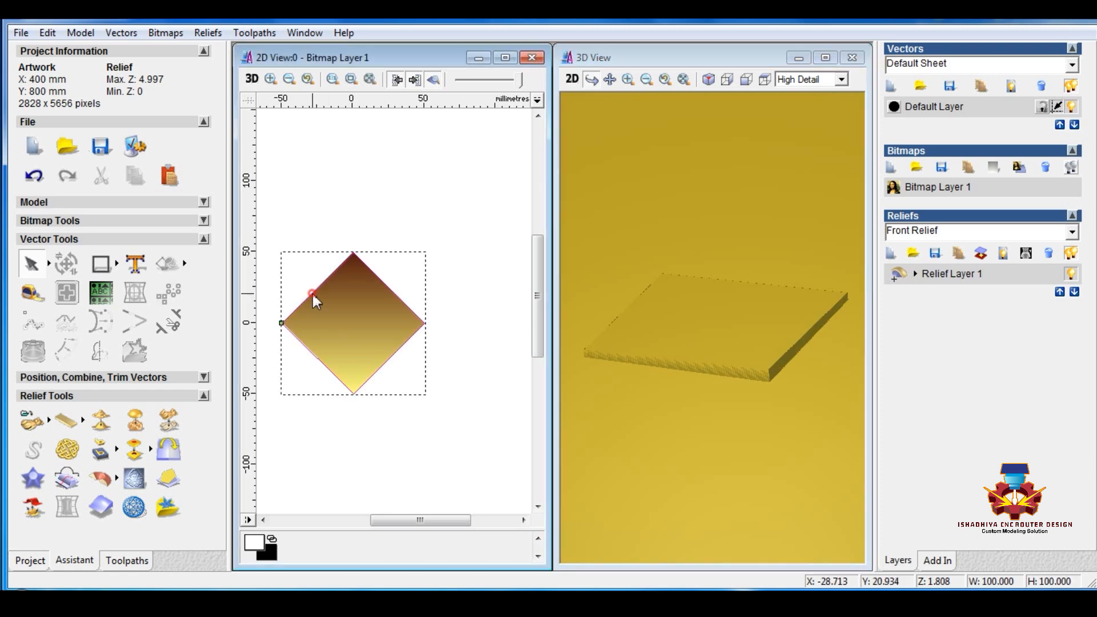
pyautogui.click(891, 256)
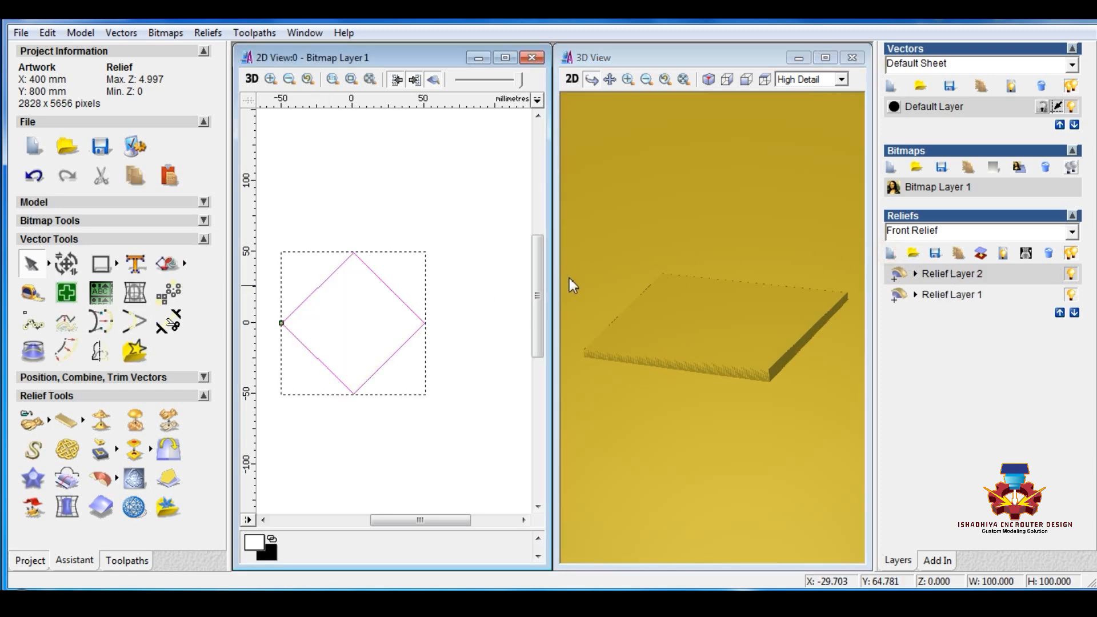
pyautogui.click(425, 233)
pyautogui.click(362, 262)
pyautogui.doubleClick(362, 261)
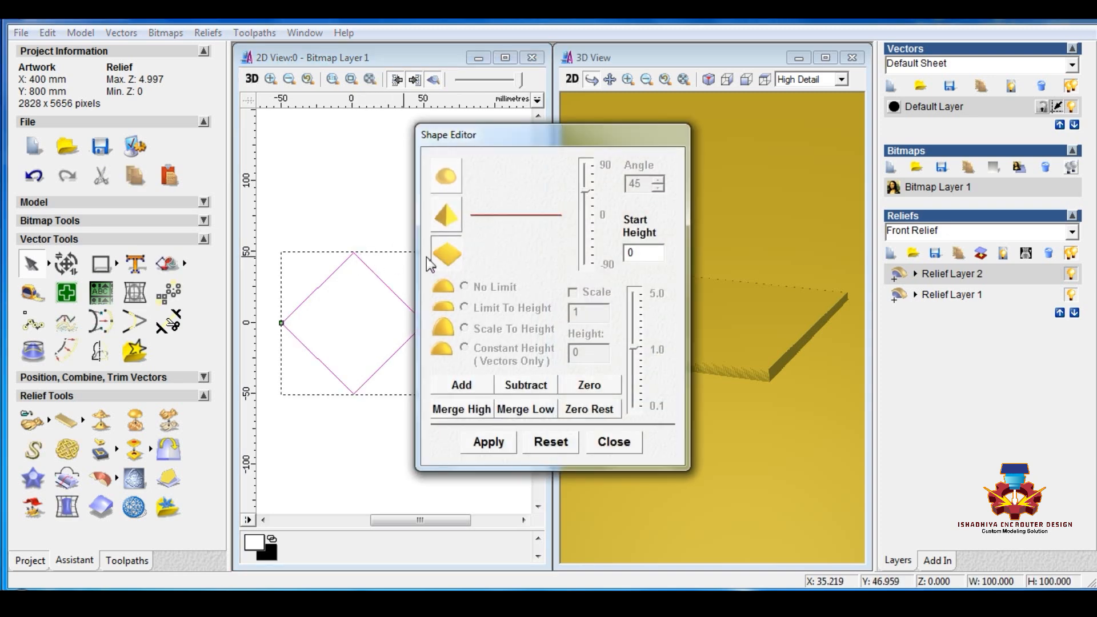
pyautogui.click(614, 443)
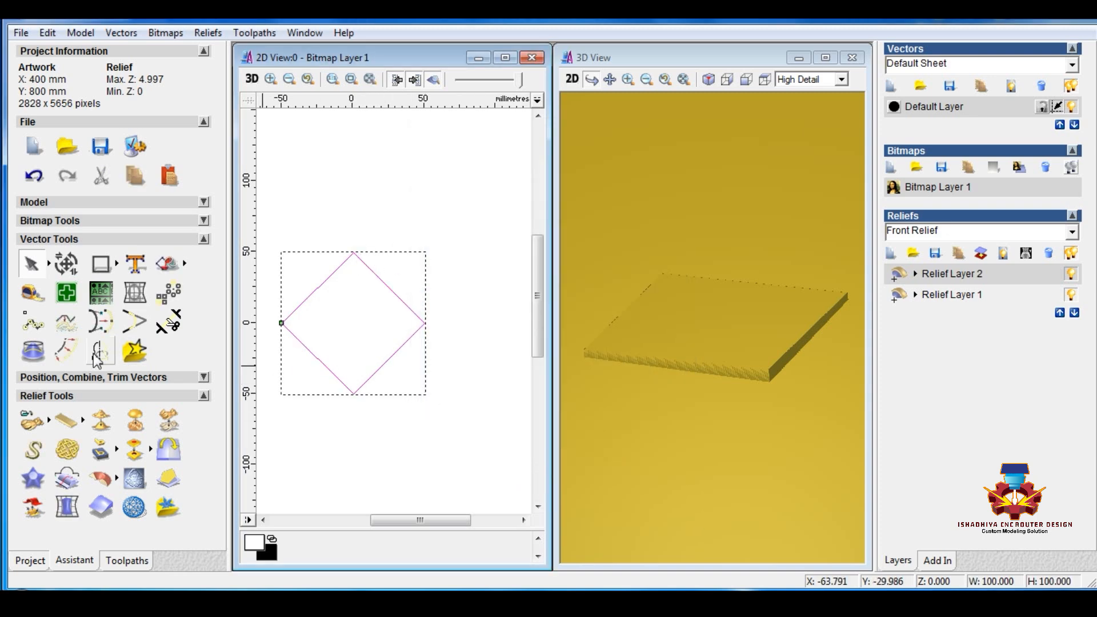
# Try offsetting the centred diamond inwards with radiused corners by 5 mm and by 10 mm, deleting each result.
pyautogui.click(66, 350)
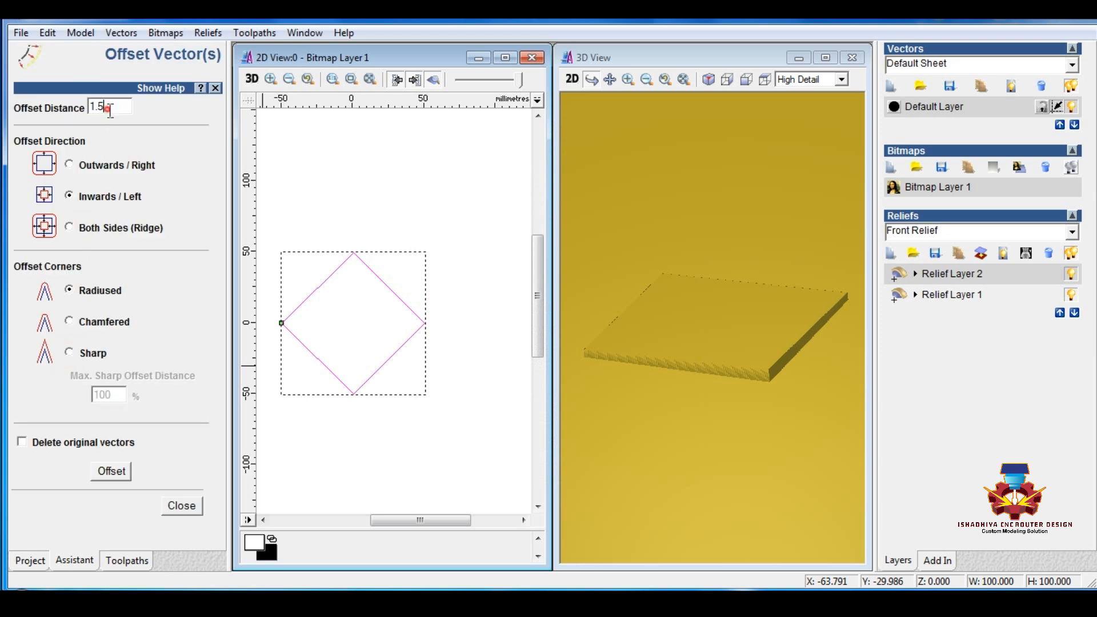
pyautogui.moveTo(108, 108); pyautogui.dragTo(64, 116)
pyautogui.click(114, 473)
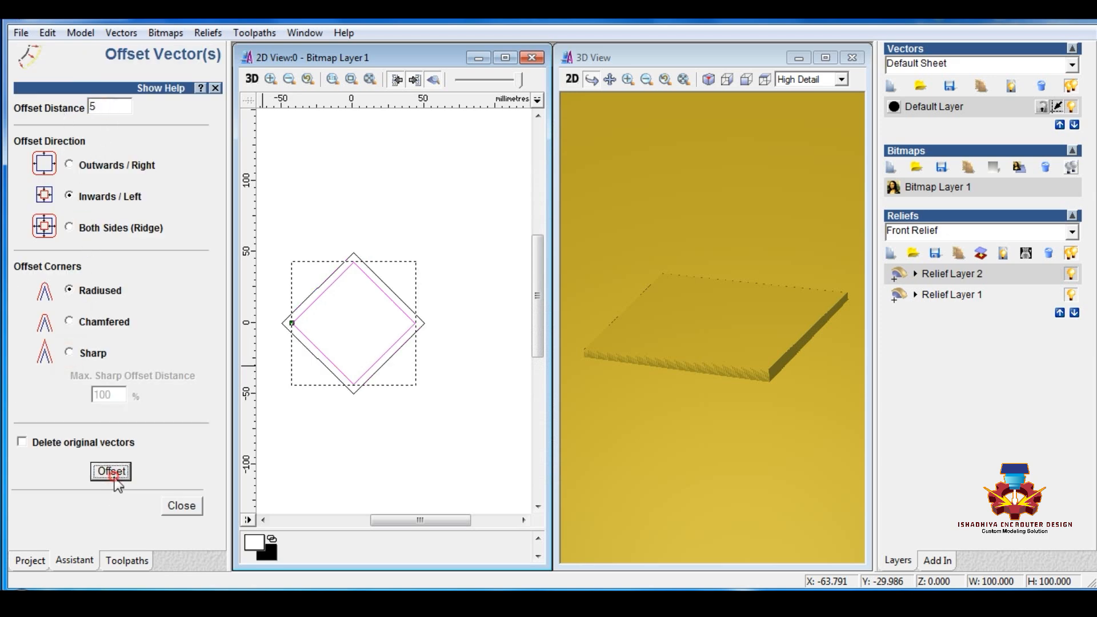
pyautogui.press('Delete')
pyautogui.click(314, 290)
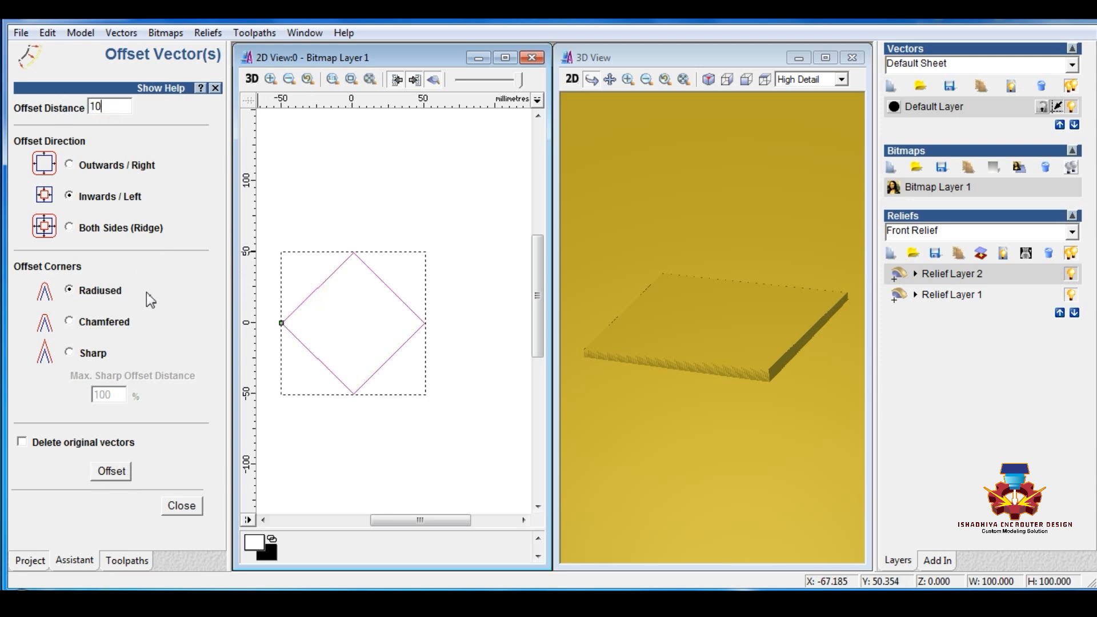
pyautogui.click(112, 473)
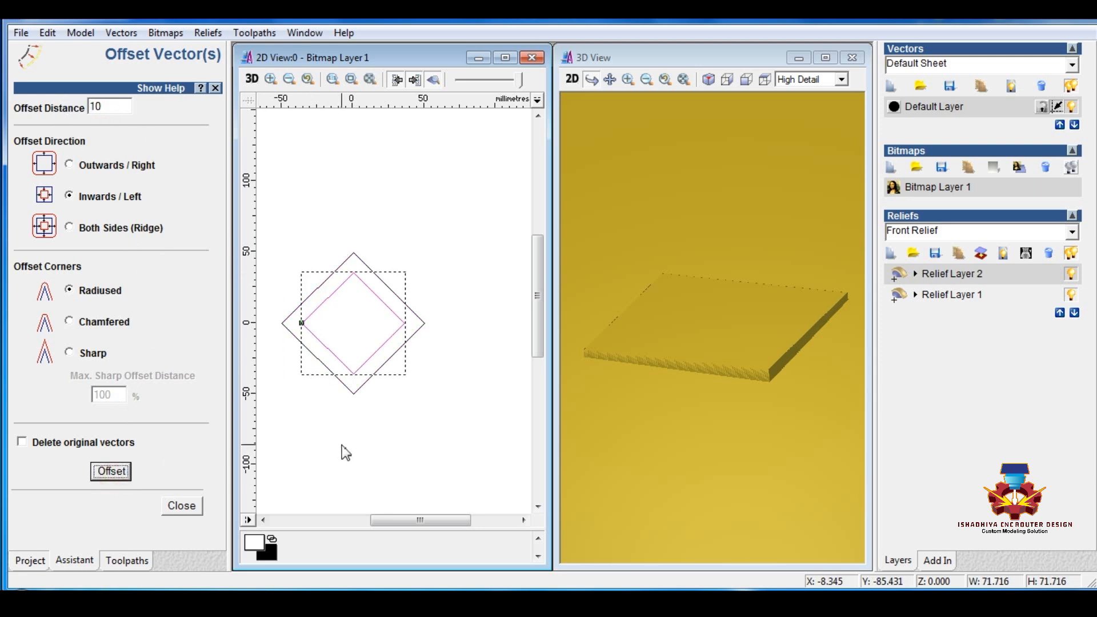
pyautogui.press('Delete')
# Offset the centred diamond inwards by 7 mm with radiused corners, keeping the original vector.
pyautogui.click(314, 293)
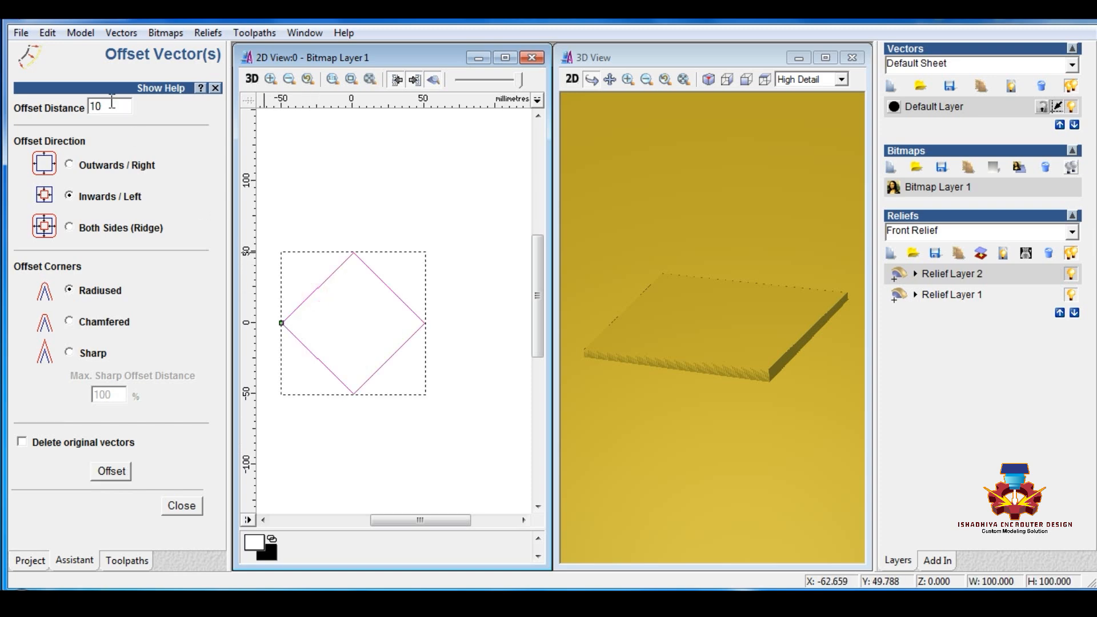
pyautogui.click(119, 478)
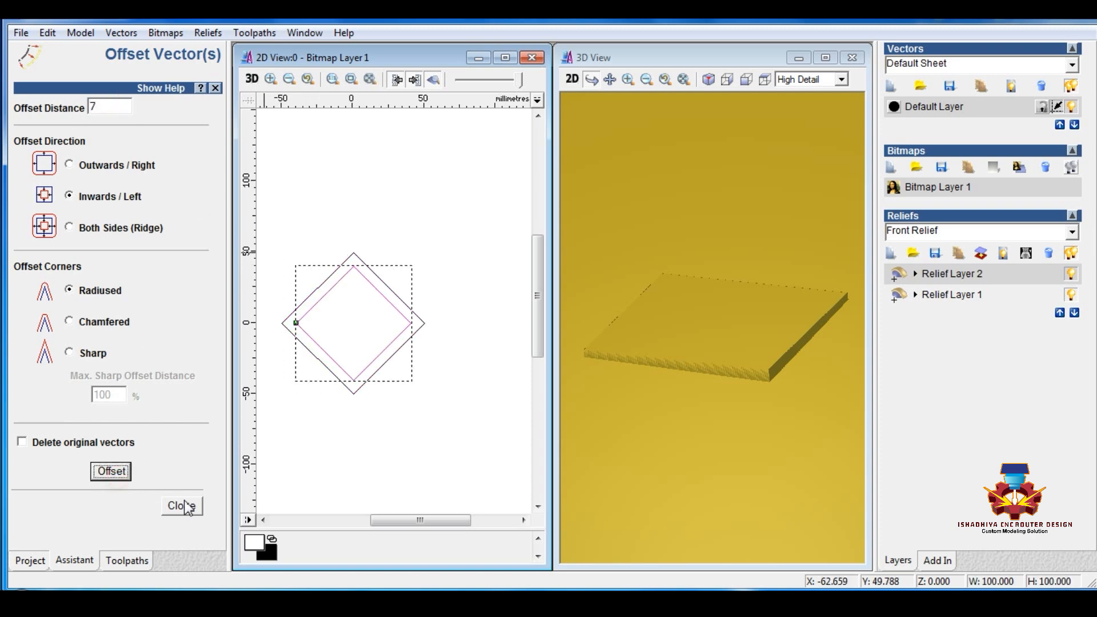
pyautogui.click(181, 505)
# Create a linear 3D blend from the outer and inner diamonds with border height 0 and inner height 3.5, blended to the middle using Highest.
pyautogui.click(298, 307)
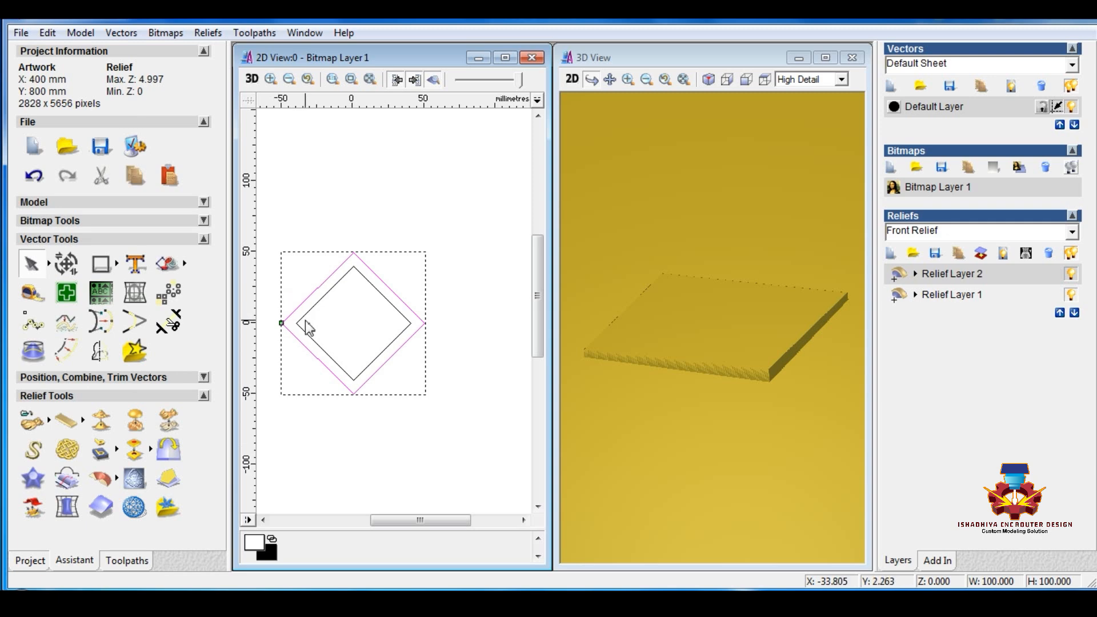
pyautogui.keyDown('shift'); pyautogui.click(300, 316); pyautogui.keyUp('shift')
pyautogui.click(31, 479)
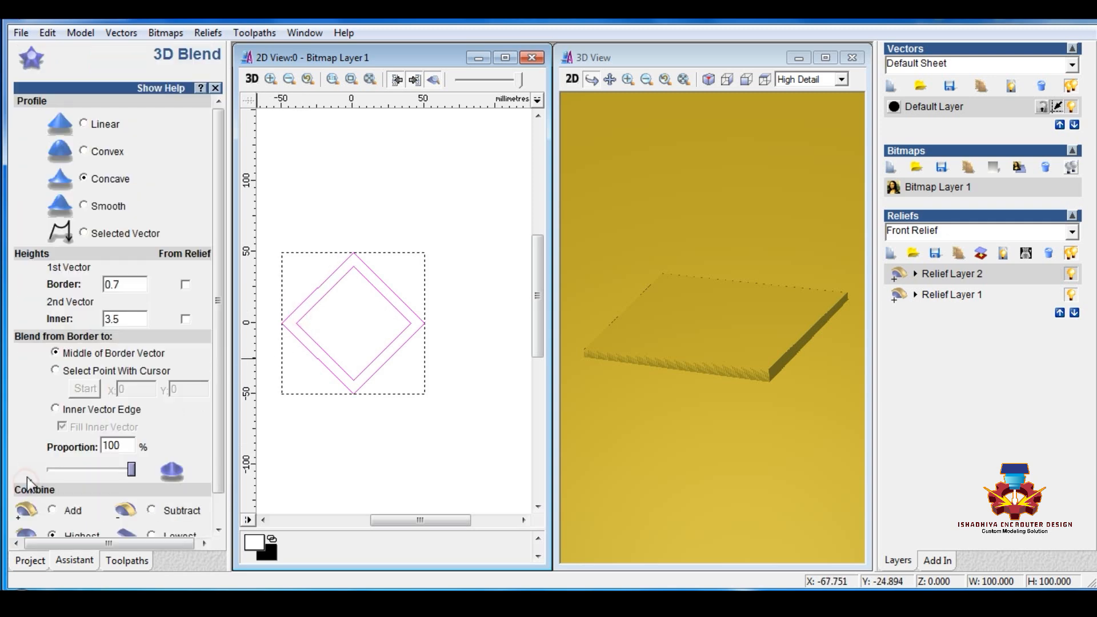
pyautogui.doubleClick(121, 288)
pyautogui.write('0')
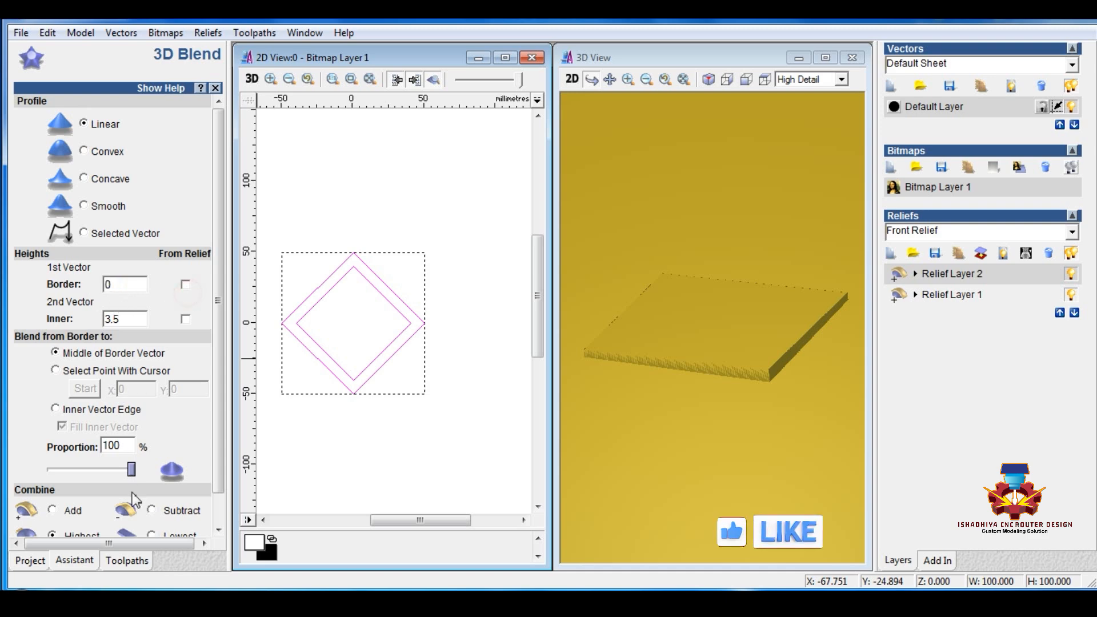
pyautogui.moveTo(218, 455); pyautogui.dragTo(213, 519)
pyautogui.click(148, 524)
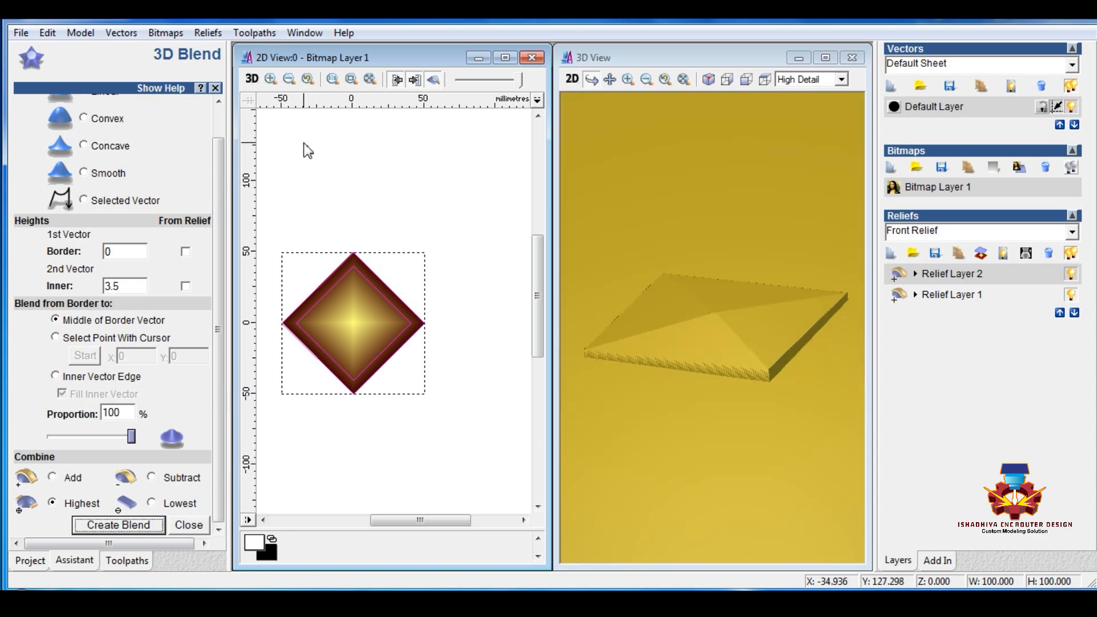
# Undo the blend and recreate it from the border to the inner vector edge with the inner vector filled.
pyautogui.click(81, 32)
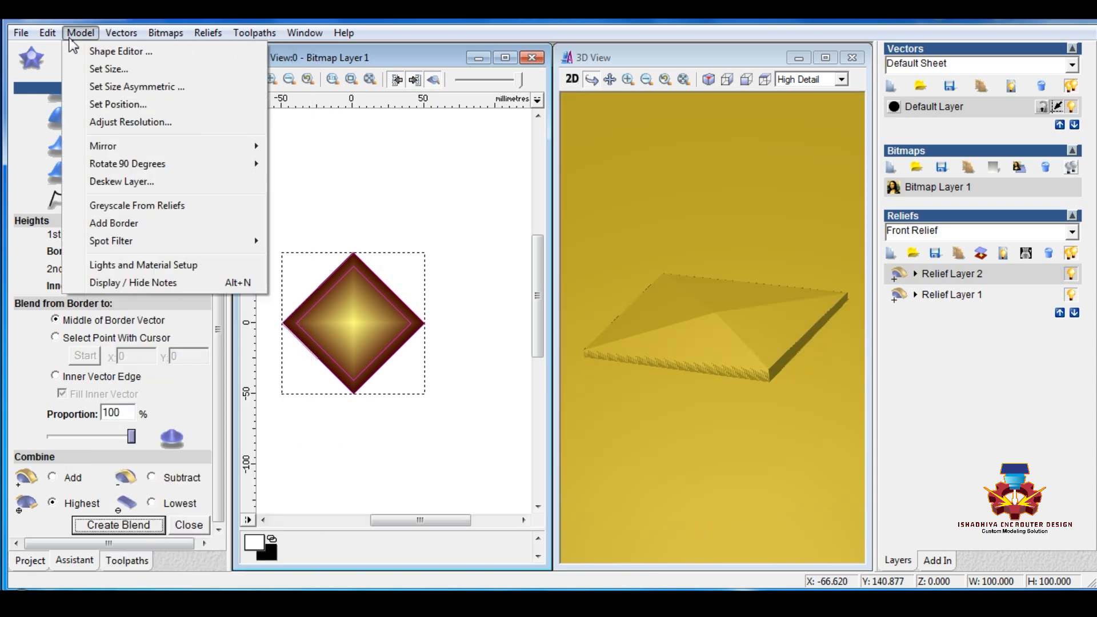
pyautogui.moveTo(59, 37)
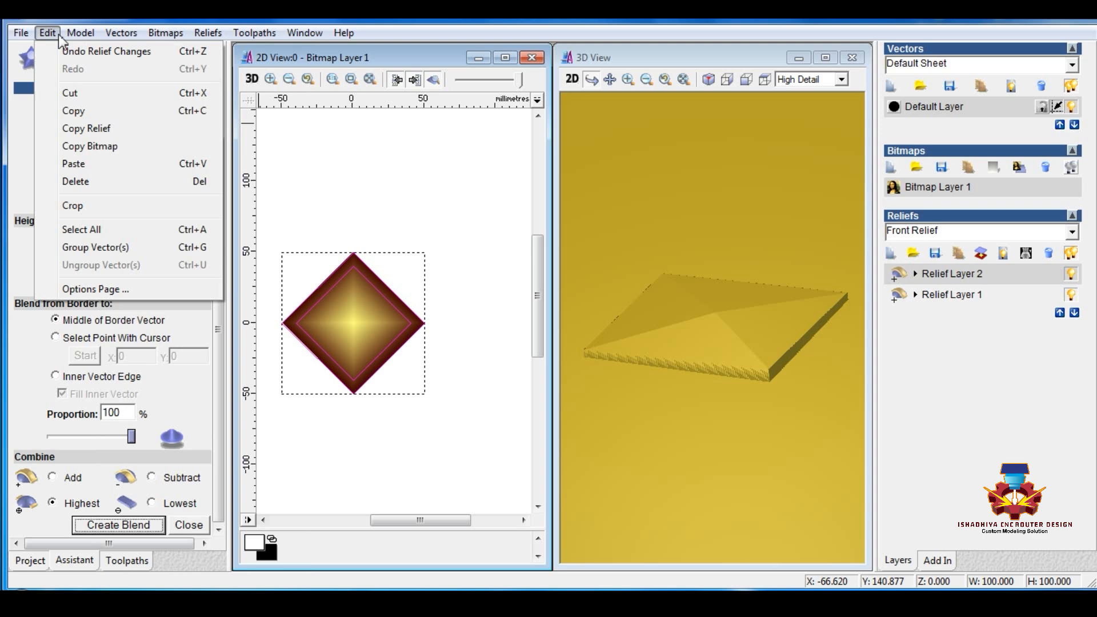
pyautogui.click(190, 53)
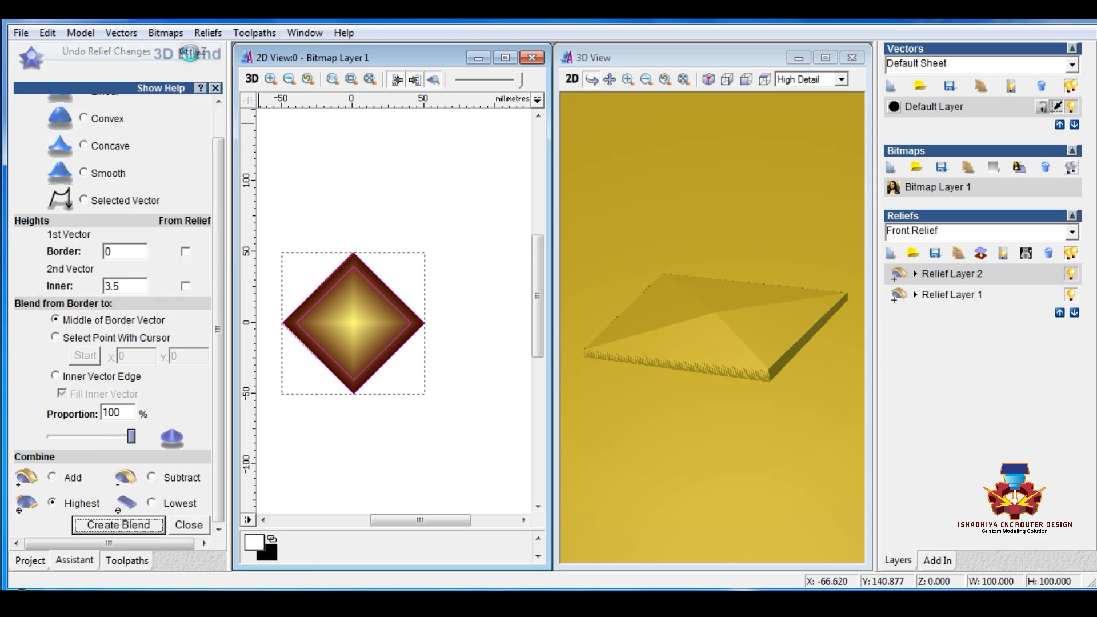
pyautogui.click(55, 376)
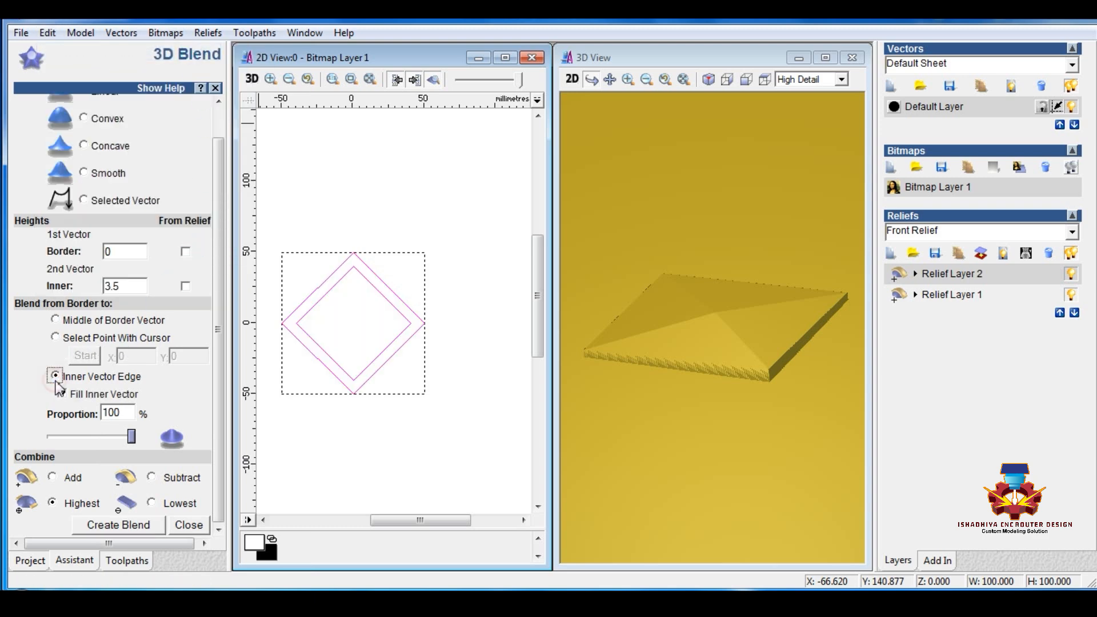
pyautogui.click(144, 530)
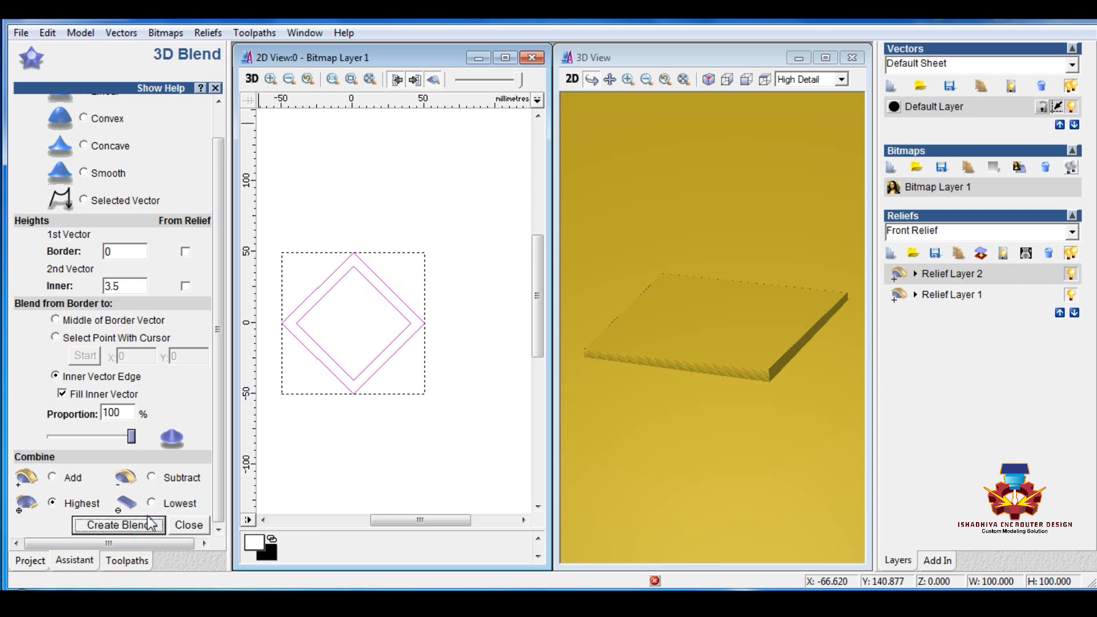
pyautogui.click(360, 411)
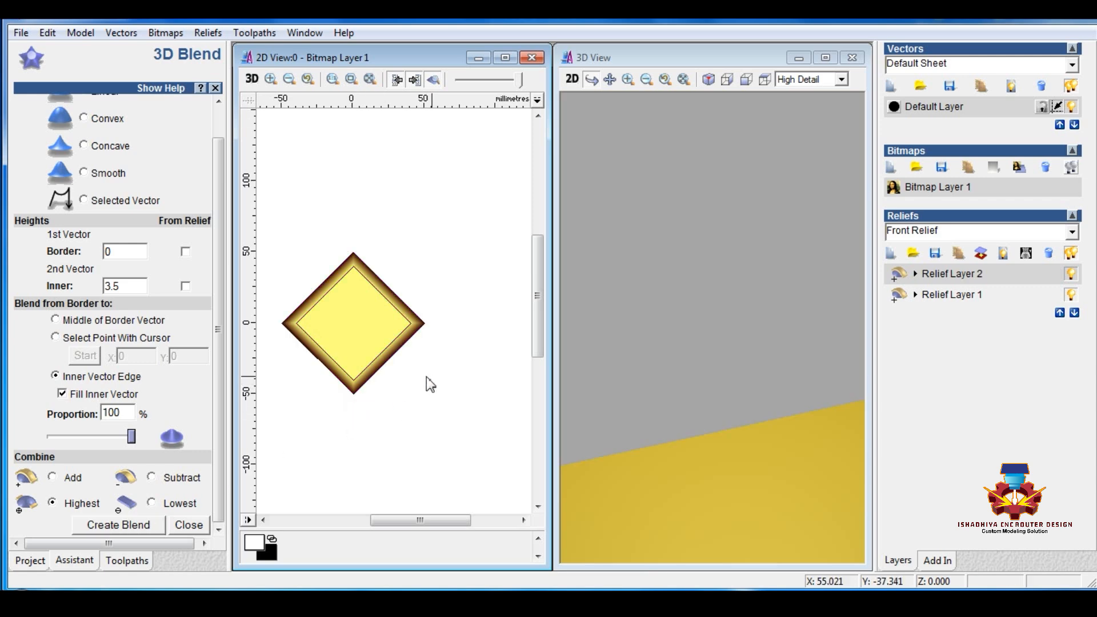
pyautogui.click(188, 530)
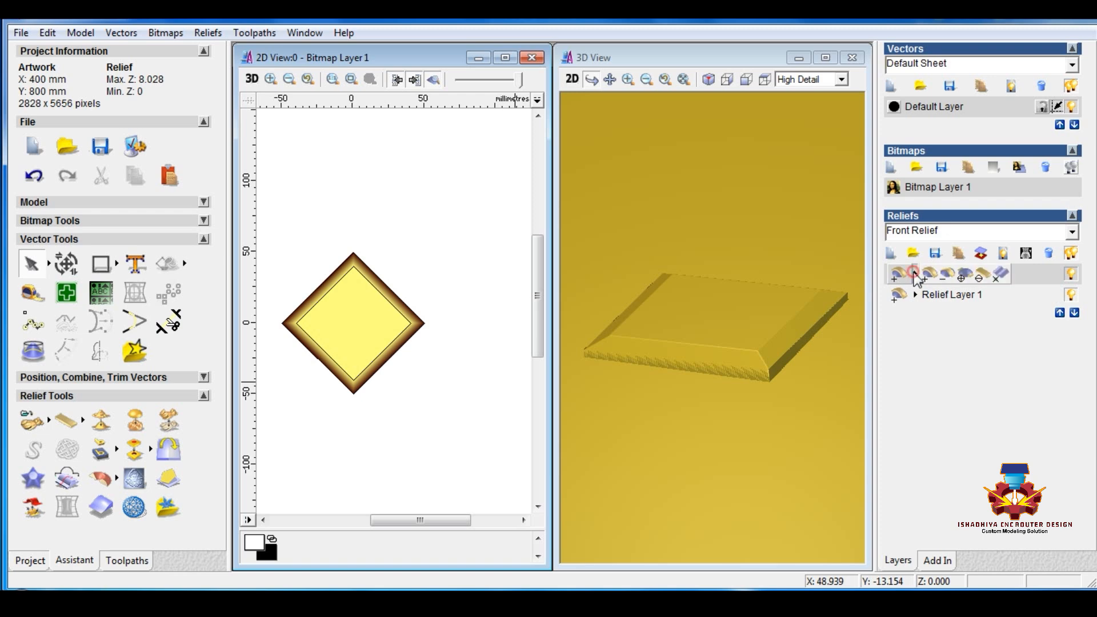
# Try the Highest combine mode on Relief Layer 2, and set it to Lowest.
pyautogui.click(961, 276)
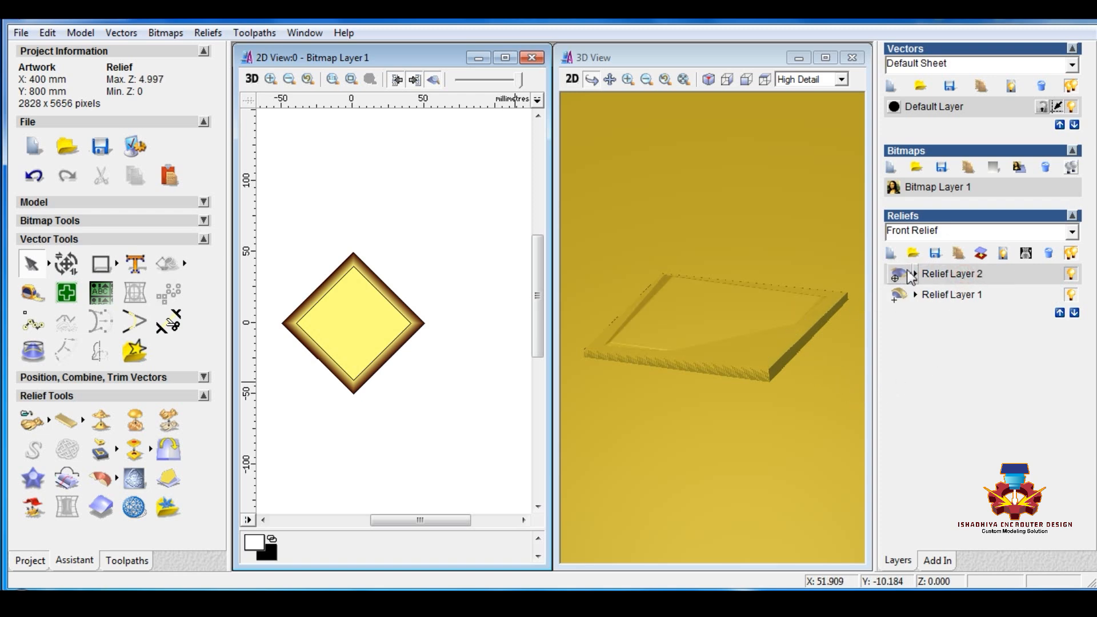
pyautogui.click(916, 274)
pyautogui.click(982, 276)
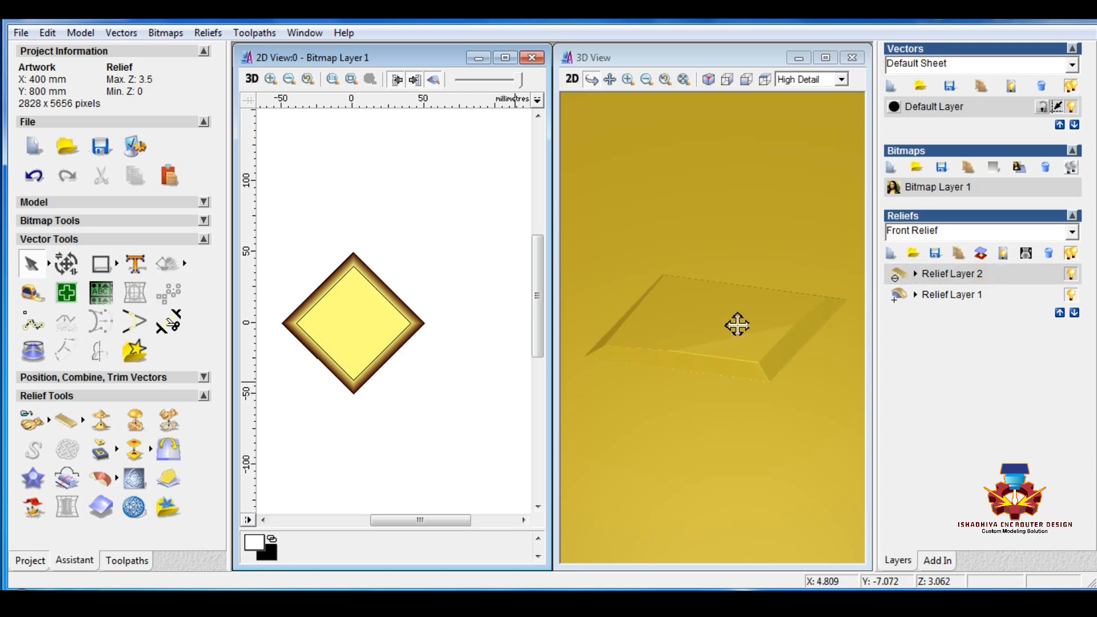
# Scale the relief height of the whole Relief Layer 2 to 5 mm.
pyautogui.click(750, 346)
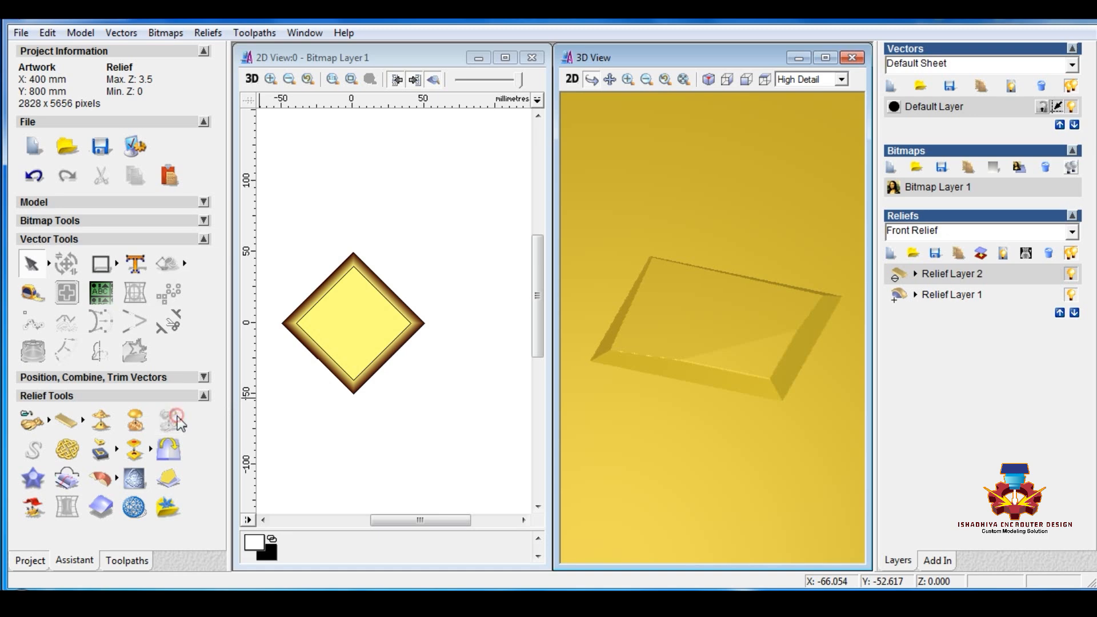
pyautogui.click(170, 420)
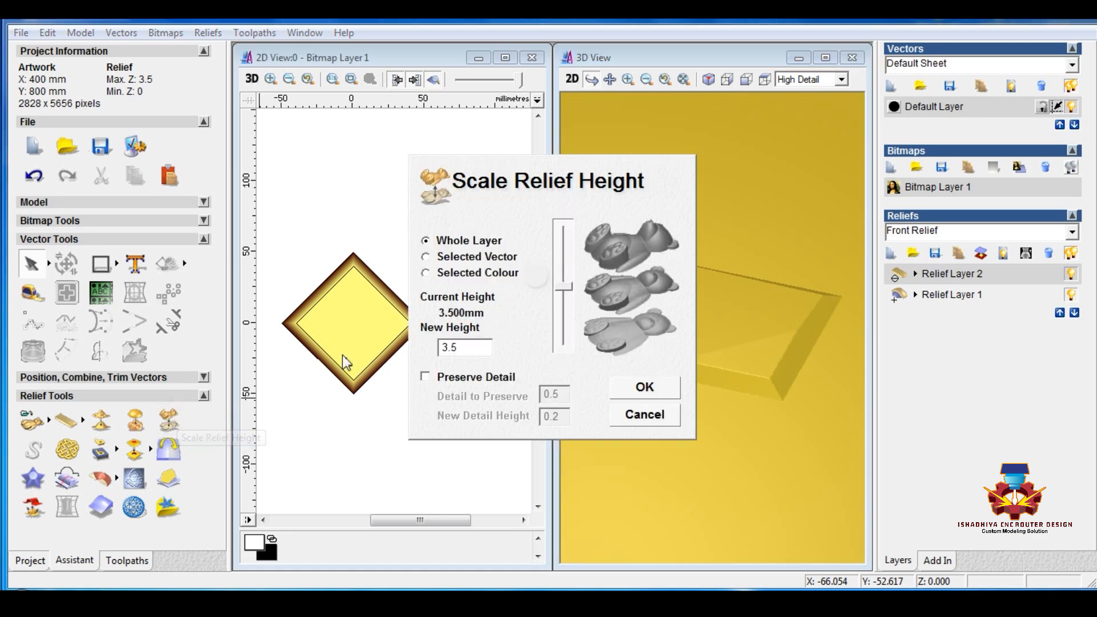
pyautogui.moveTo(478, 350); pyautogui.dragTo(353, 355)
pyautogui.write('5')
pyautogui.press('Return')
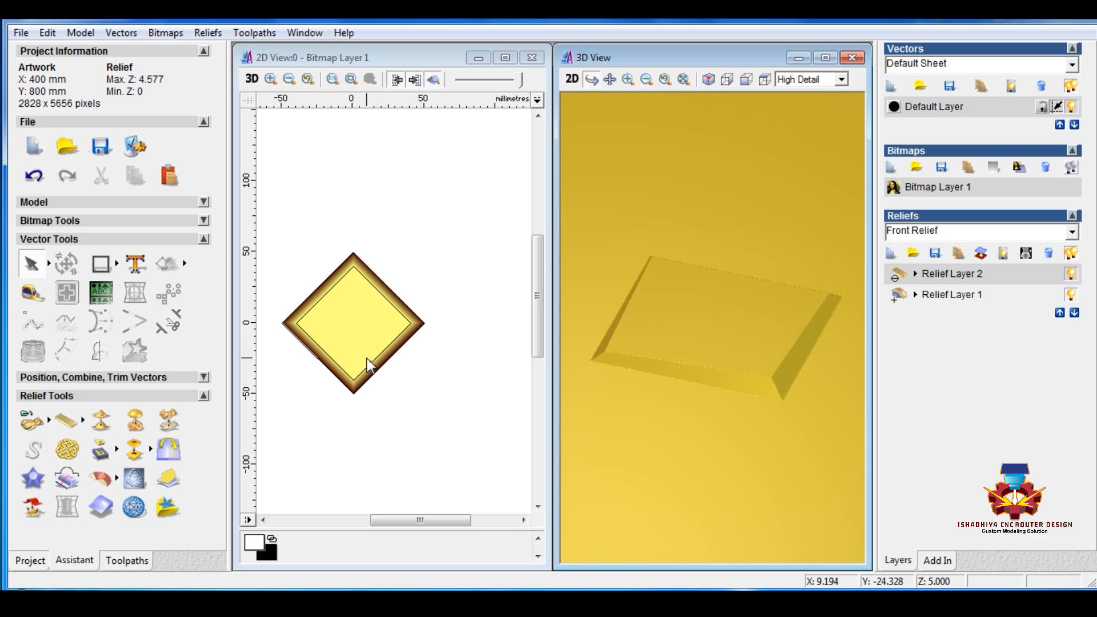
# Activate Relief Layer 1 and clear its existing angled plane relief.
pyautogui.moveTo(710, 360)
pyautogui.mouseDown()
pyautogui.moveTo(636, 342)
pyautogui.moveTo(632, 314)
pyautogui.moveTo(688, 372)
pyautogui.moveTo(722, 446)
pyautogui.moveTo(710, 394)
pyautogui.moveTo(717, 400)
pyautogui.moveTo(688, 367)
pyautogui.moveTo(646, 367)
pyautogui.moveTo(710, 311)
pyautogui.moveTo(718, 346)
pyautogui.moveTo(688, 382)
pyautogui.mouseUp()
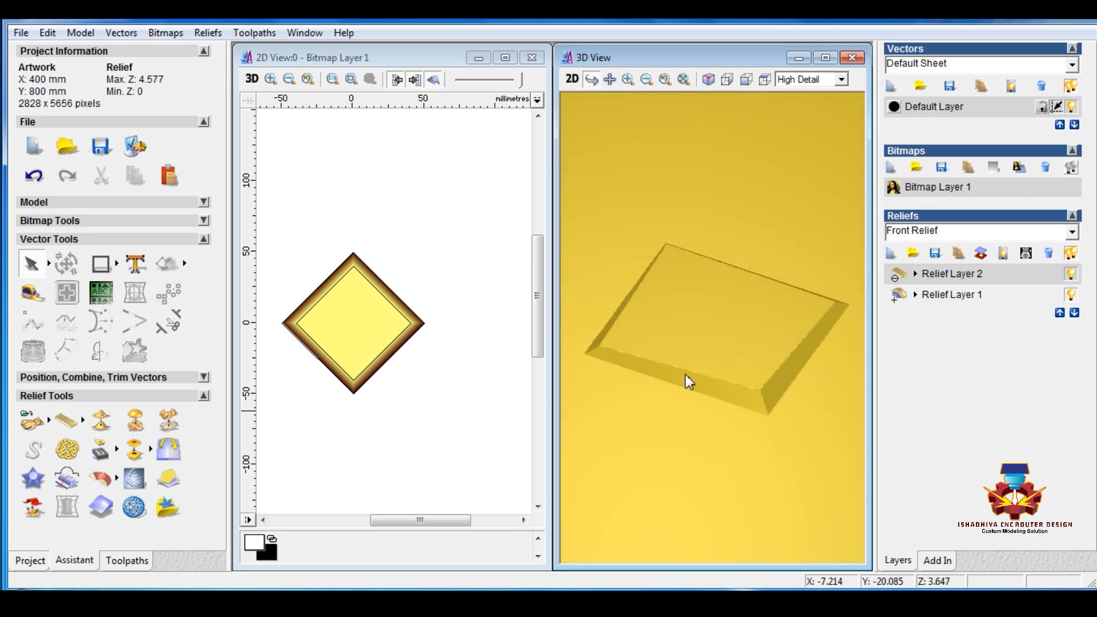
pyautogui.click(970, 301)
pyautogui.click(318, 416)
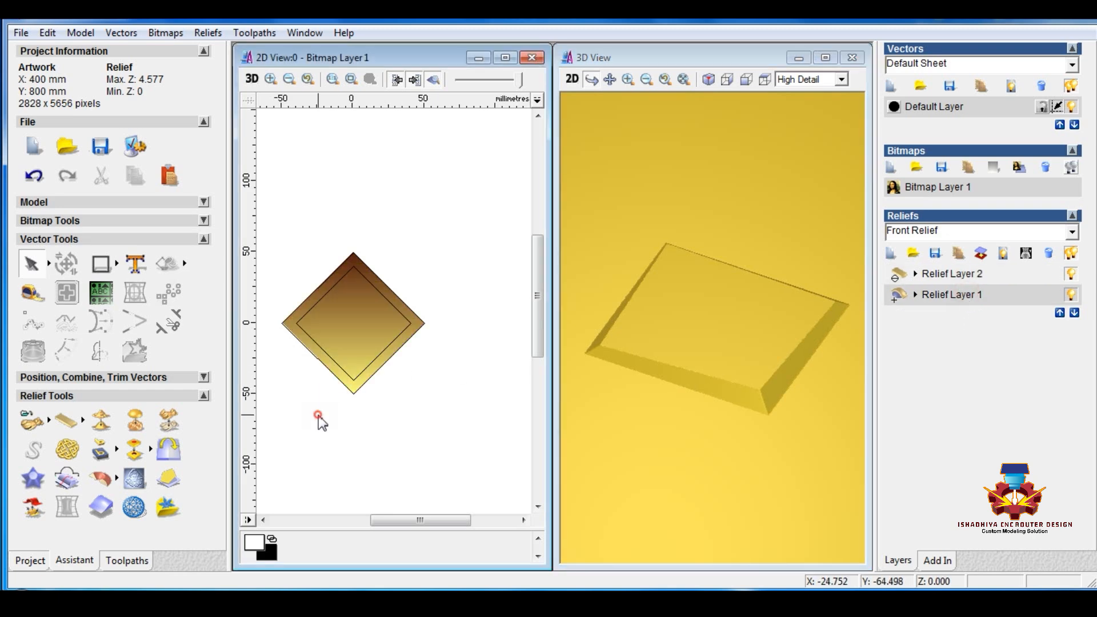
pyautogui.click(64, 422)
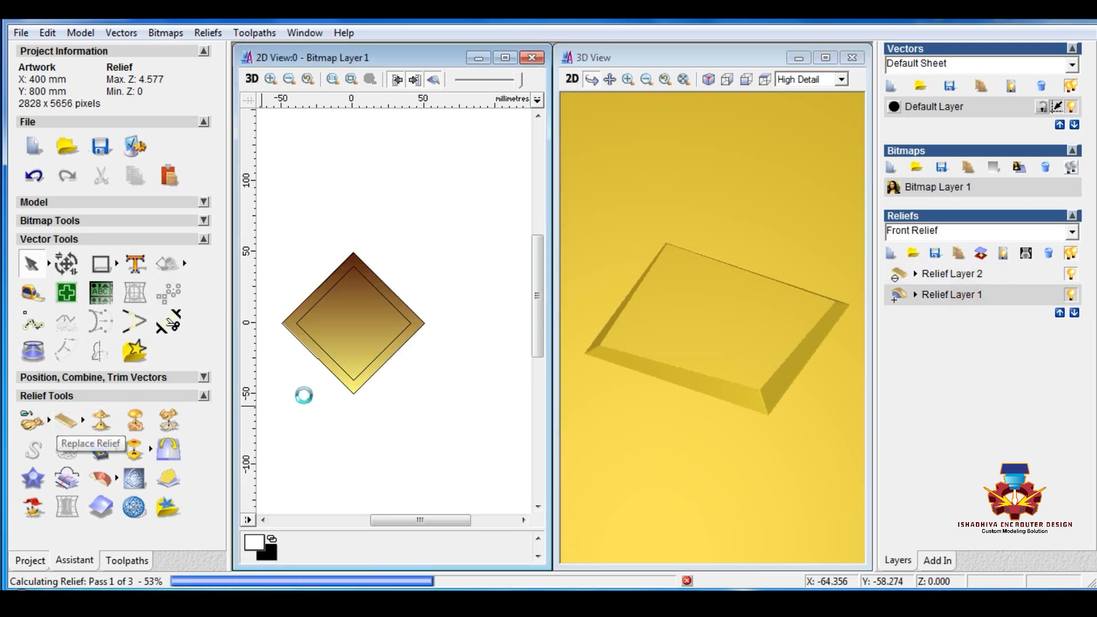
# Create an angled plane on the outer diamond from its upper corner at Z -0.5 to its lower corner at Z 5, using Add.
pyautogui.click(321, 364)
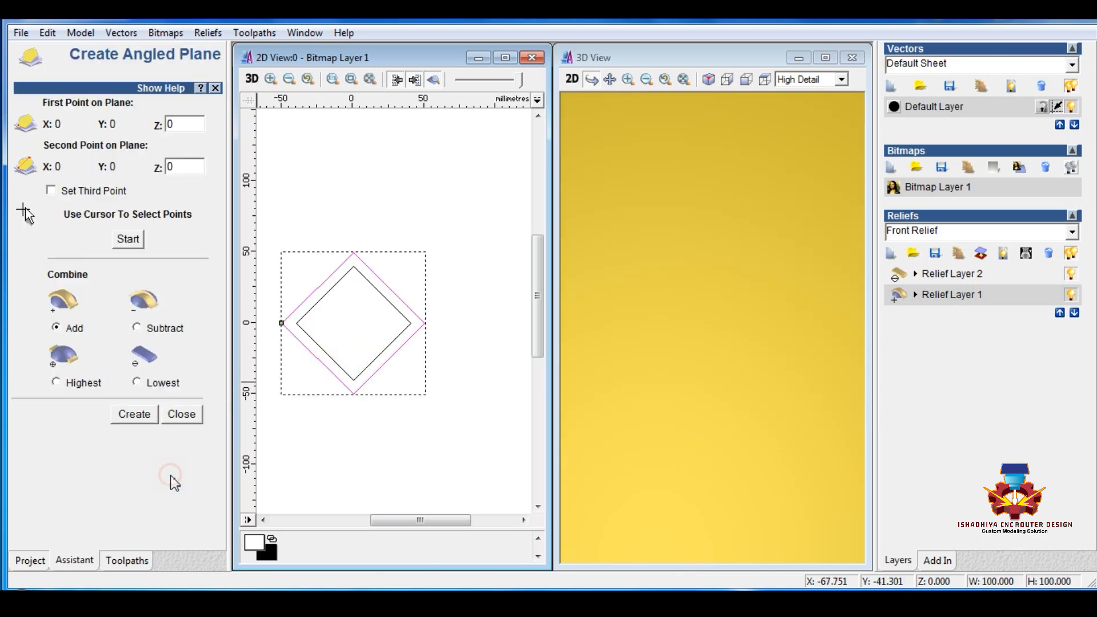
pyautogui.click(167, 479)
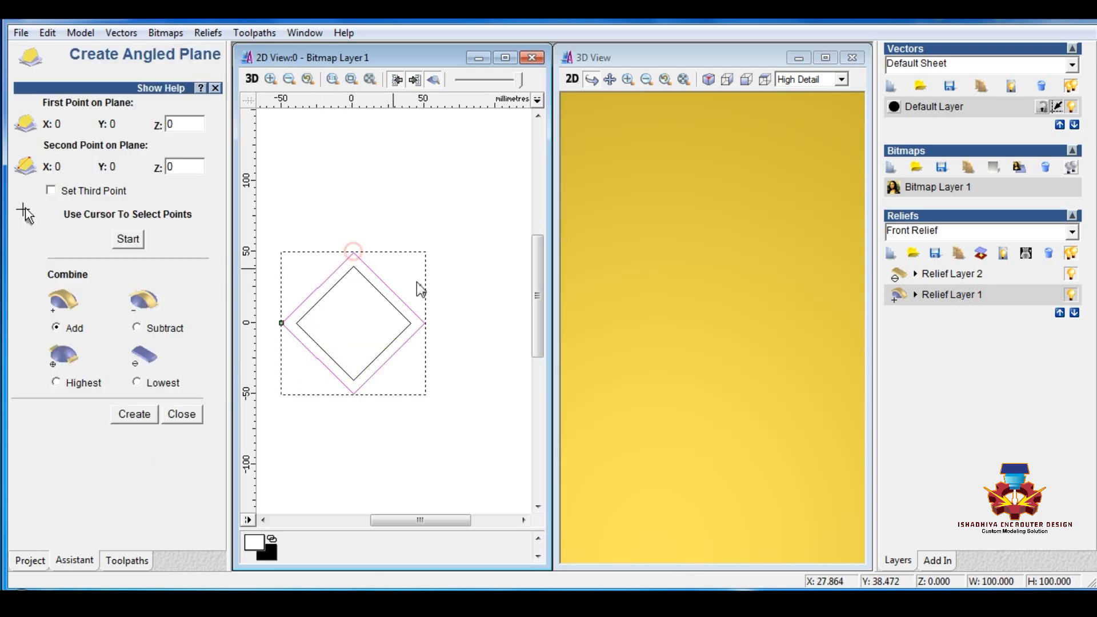
pyautogui.click(128, 239)
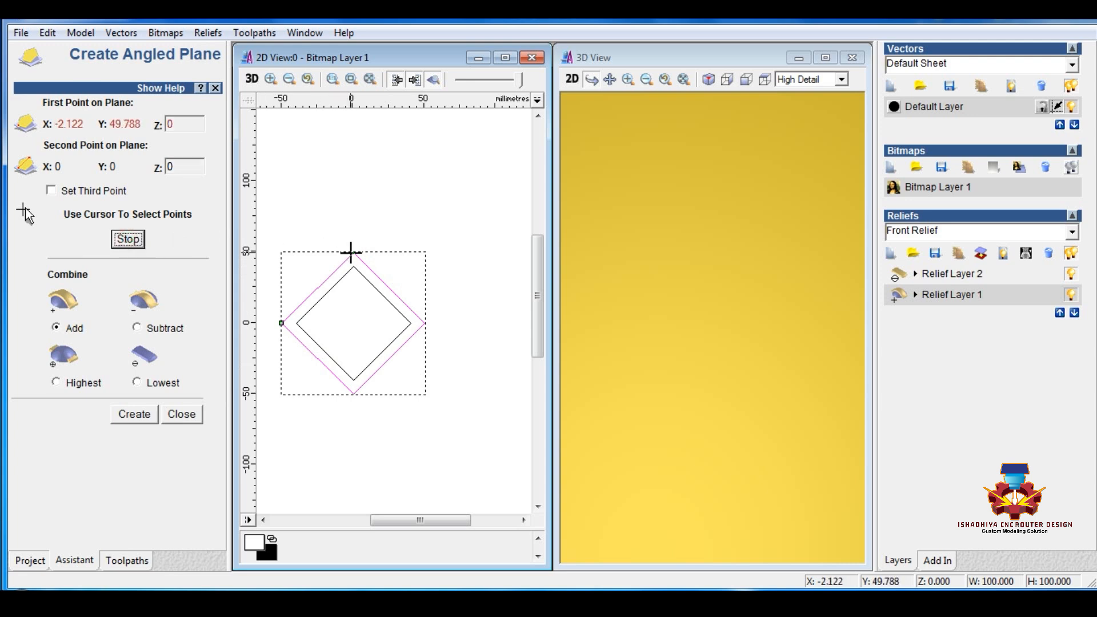
pyautogui.click(354, 253)
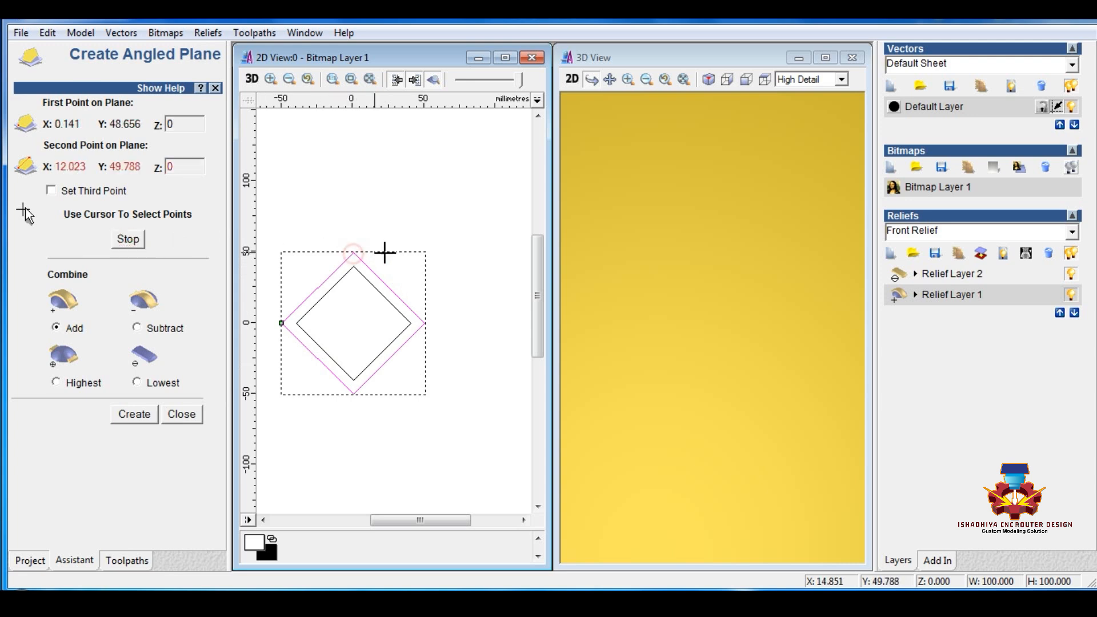
pyautogui.click(354, 393)
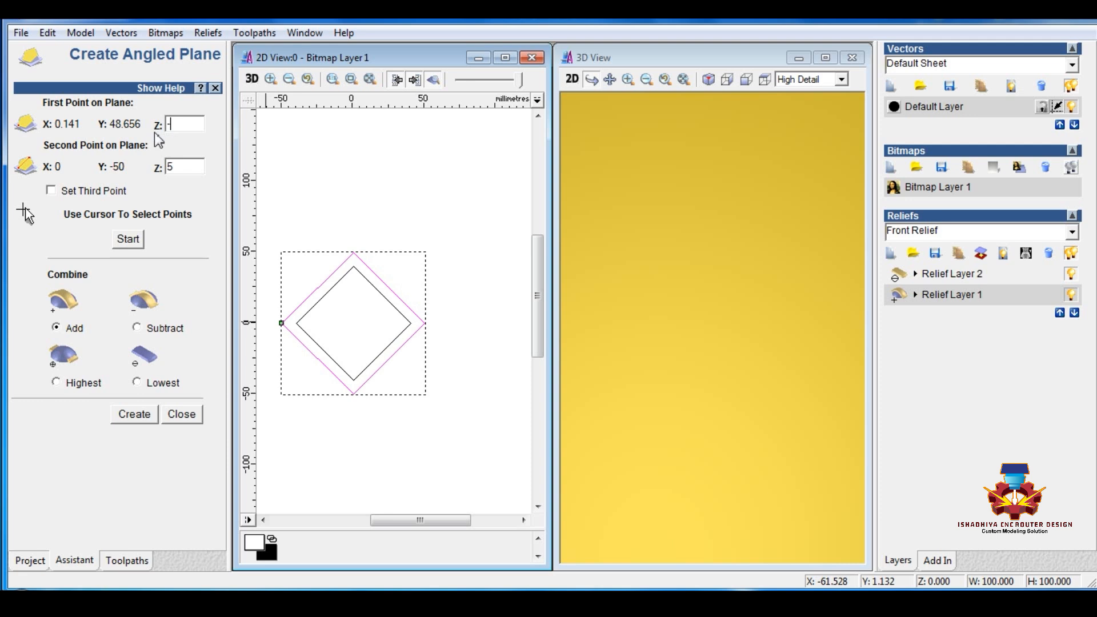
pyautogui.write('5')
pyautogui.click(145, 413)
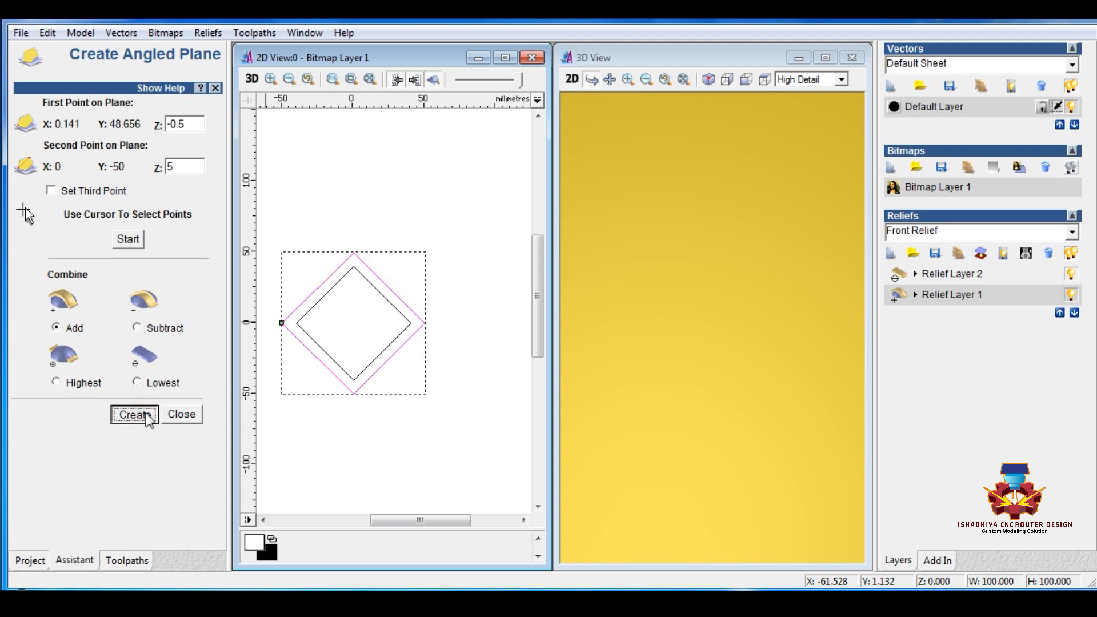
pyautogui.click(181, 414)
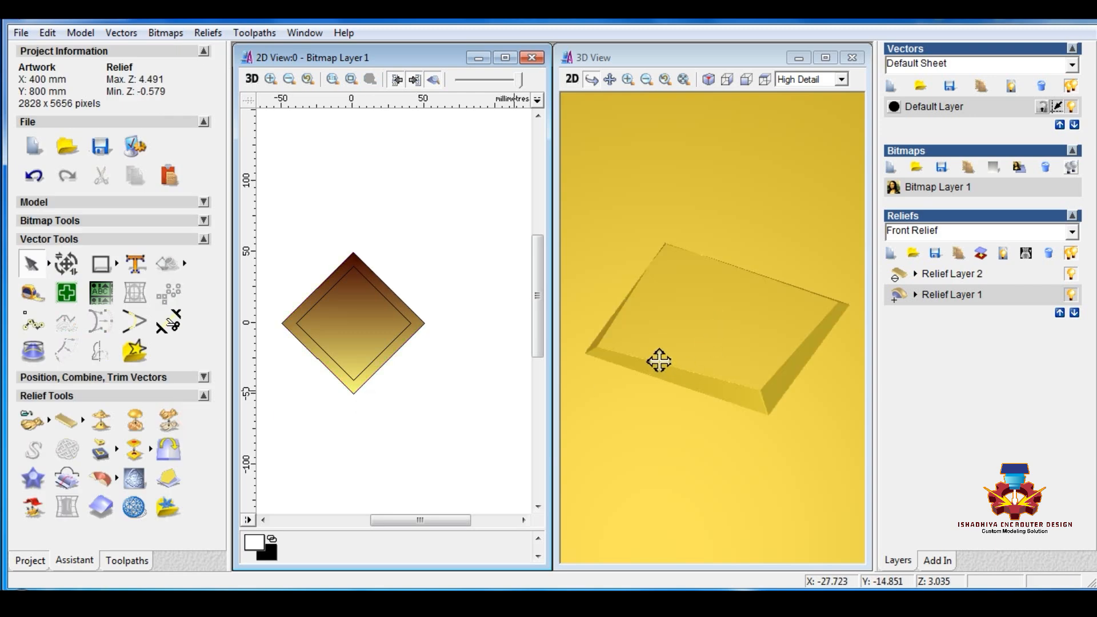
pyautogui.moveTo(659, 360); pyautogui.dragTo(788, 406)
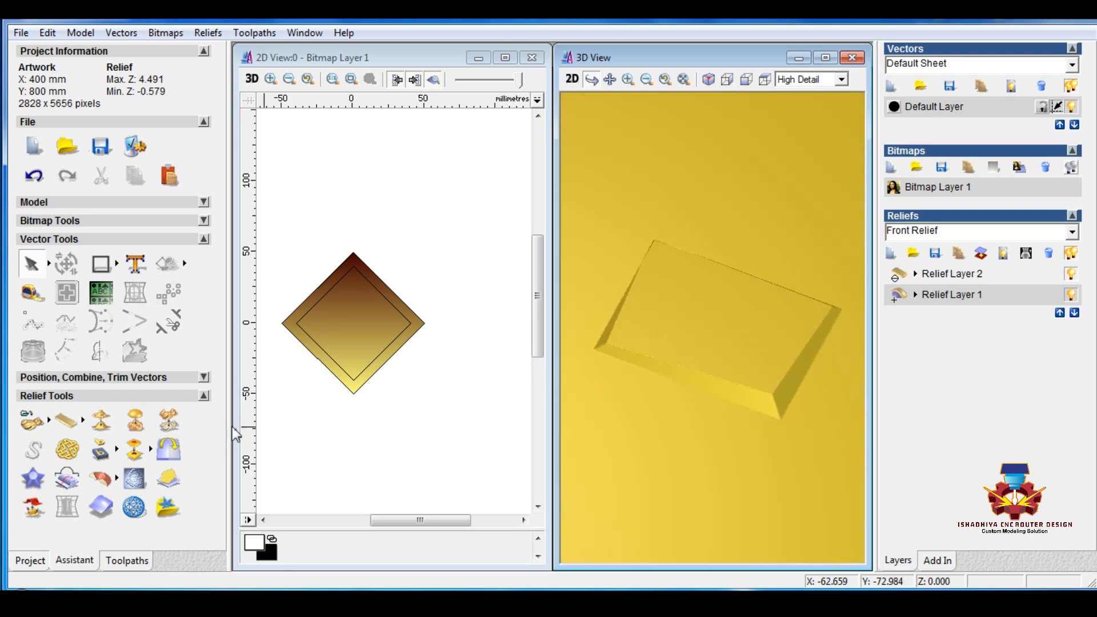
# Clear the relief on Relief Layer 1 and define an angled plane across the outer diamond from its upper corner to its lower corner.
pyautogui.click(63, 422)
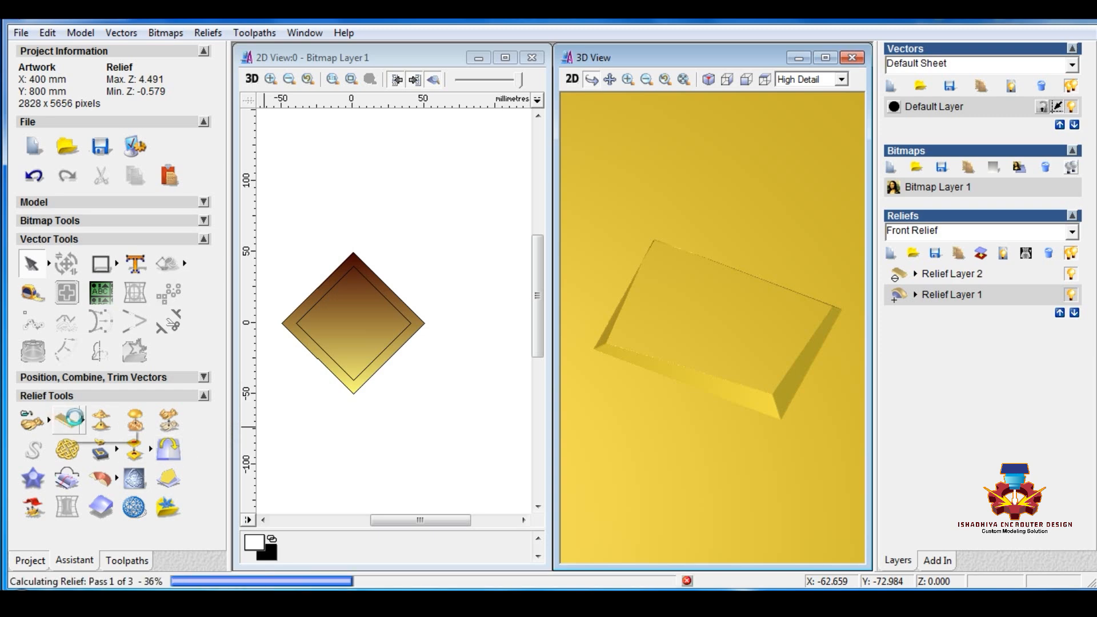
pyautogui.click(312, 292)
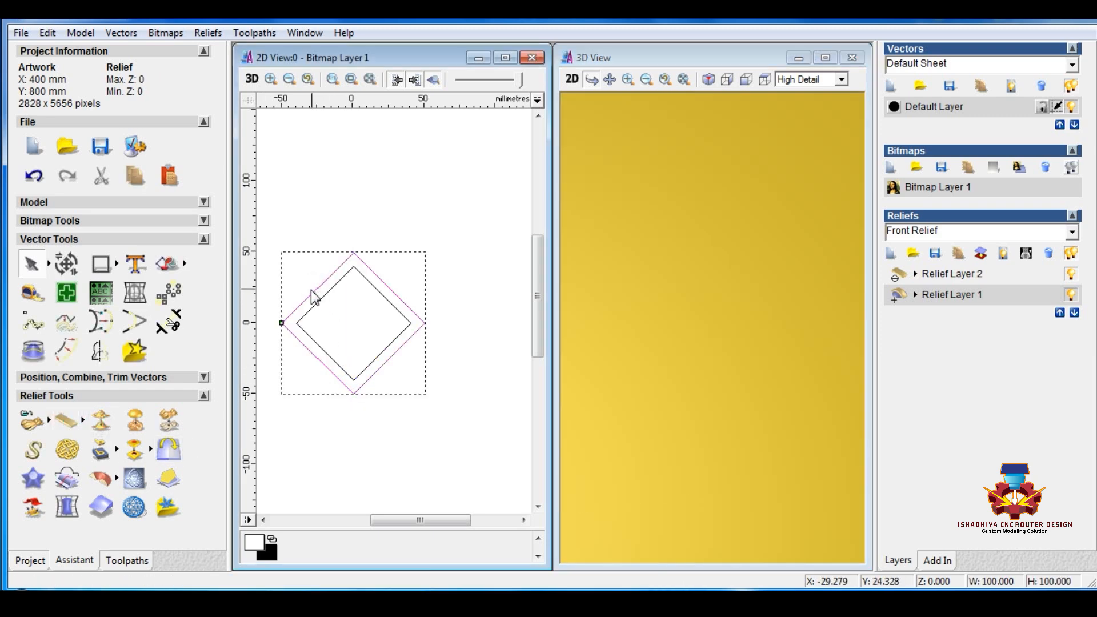
pyautogui.click(168, 478)
pyautogui.click(128, 240)
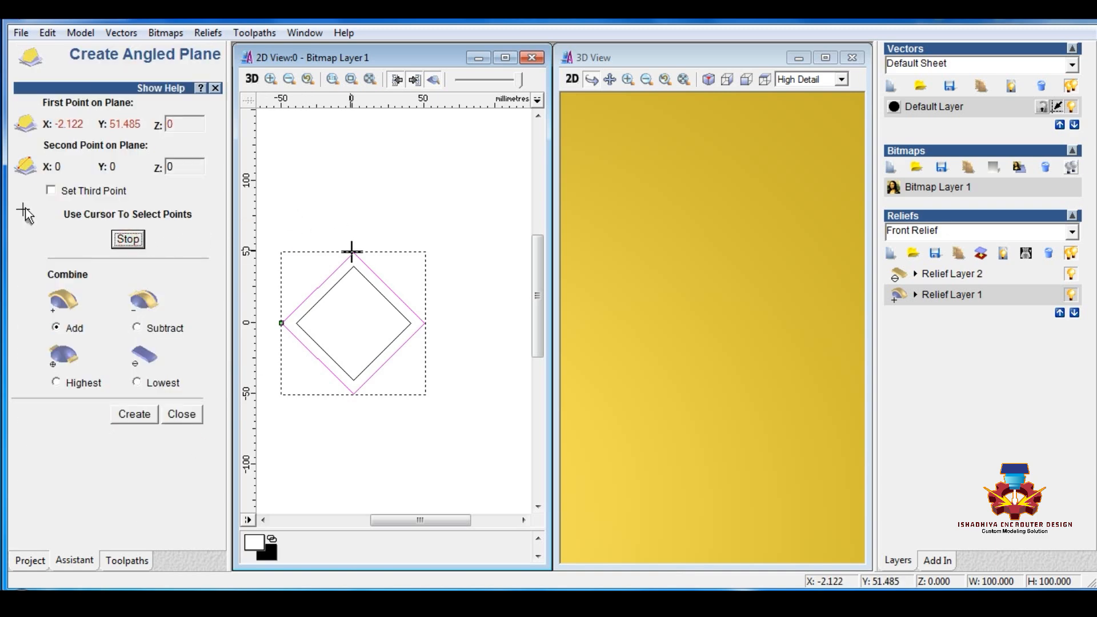
pyautogui.click(353, 252)
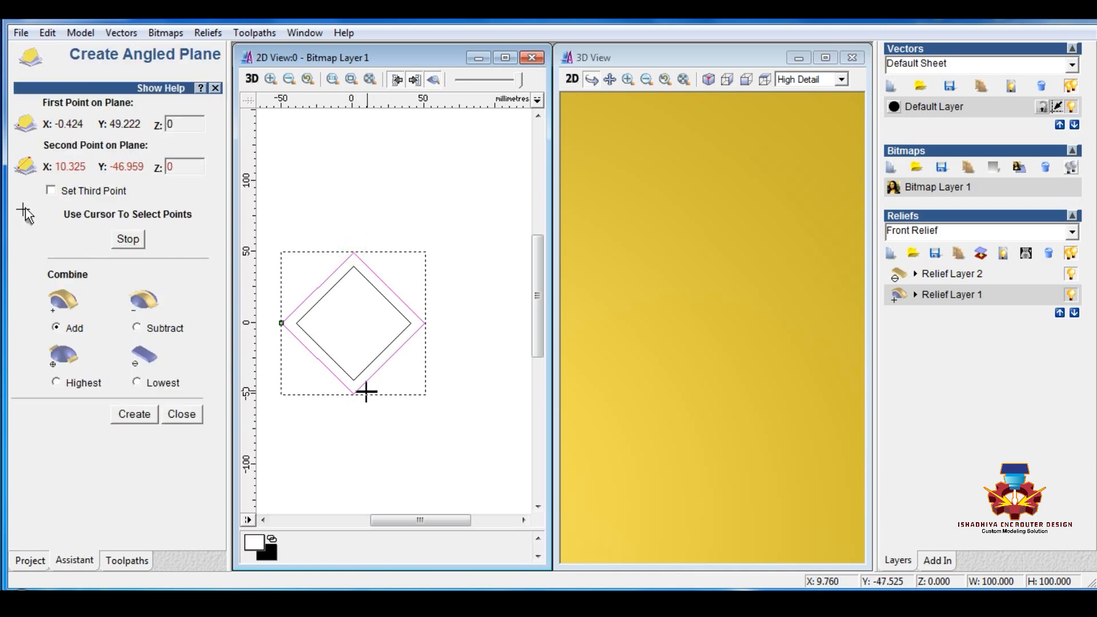
pyautogui.click(354, 394)
# Create the angled plane with the first point at Z -2 and the second point at Z 5, using Add.
pyautogui.doubleClick(173, 123)
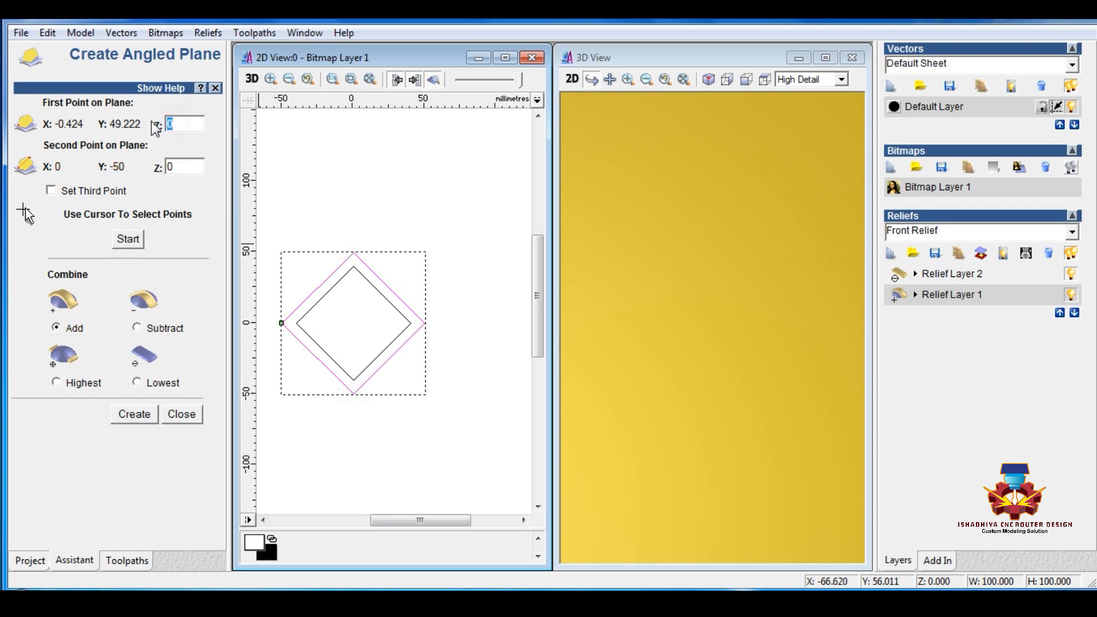
pyautogui.write('-2')
pyautogui.click(169, 166)
pyautogui.write('5')
pyautogui.click(137, 415)
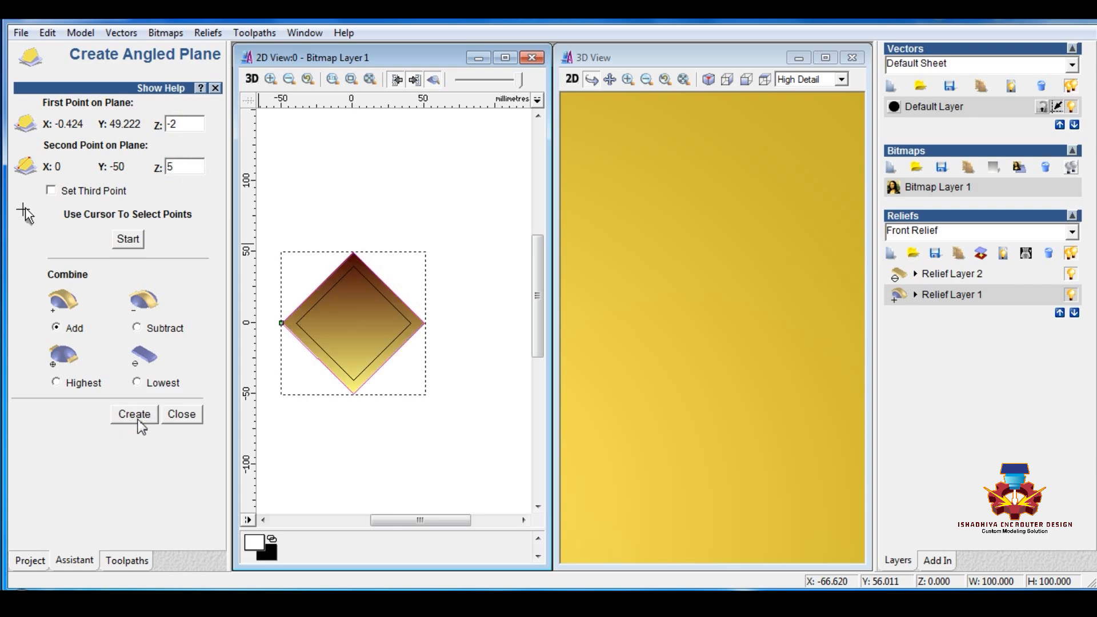
pyautogui.click(189, 417)
pyautogui.moveTo(677, 377); pyautogui.dragTo(646, 343)
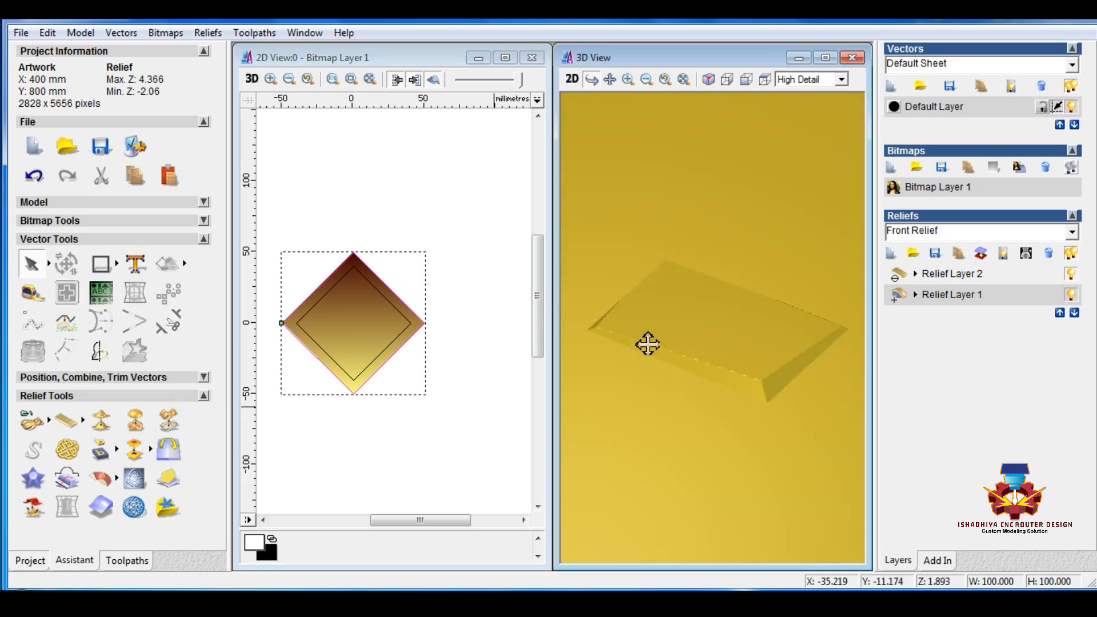
pyautogui.moveTo(729, 343); pyautogui.dragTo(730, 362)
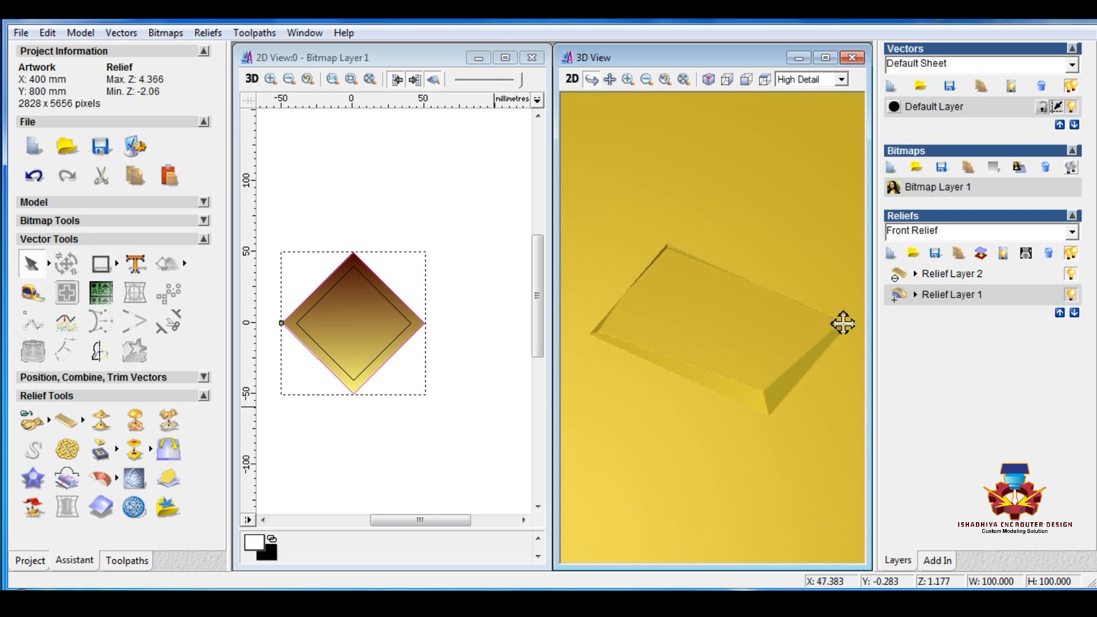
# Merge the visible relief layers into a new layer and hide Relief Layer 1 and Relief Layer 2.
pyautogui.click(1003, 254)
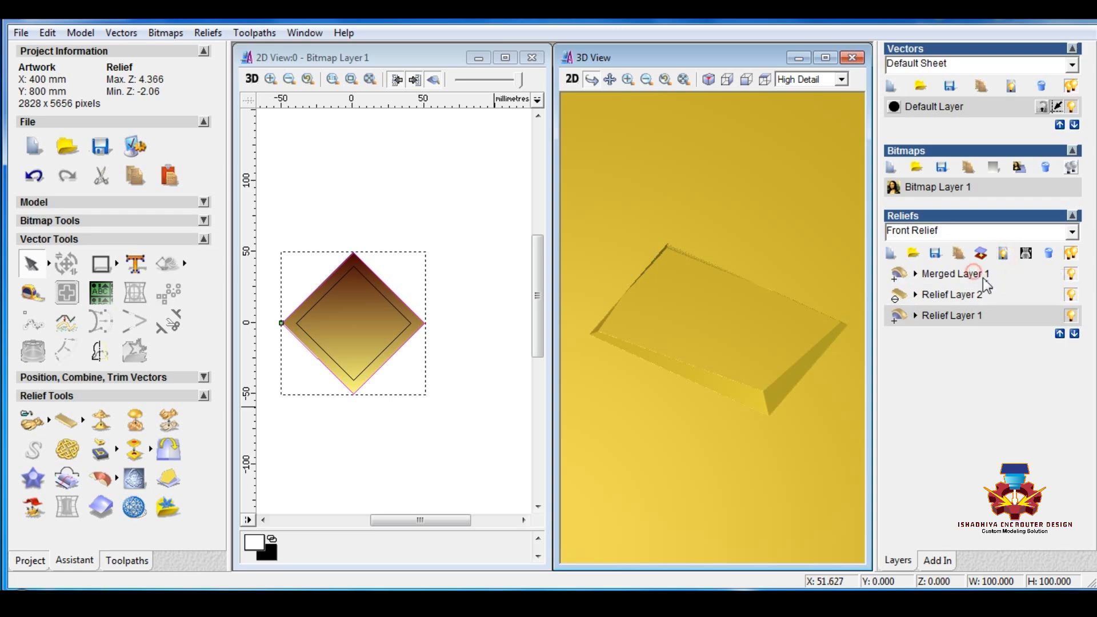
pyautogui.click(1070, 296)
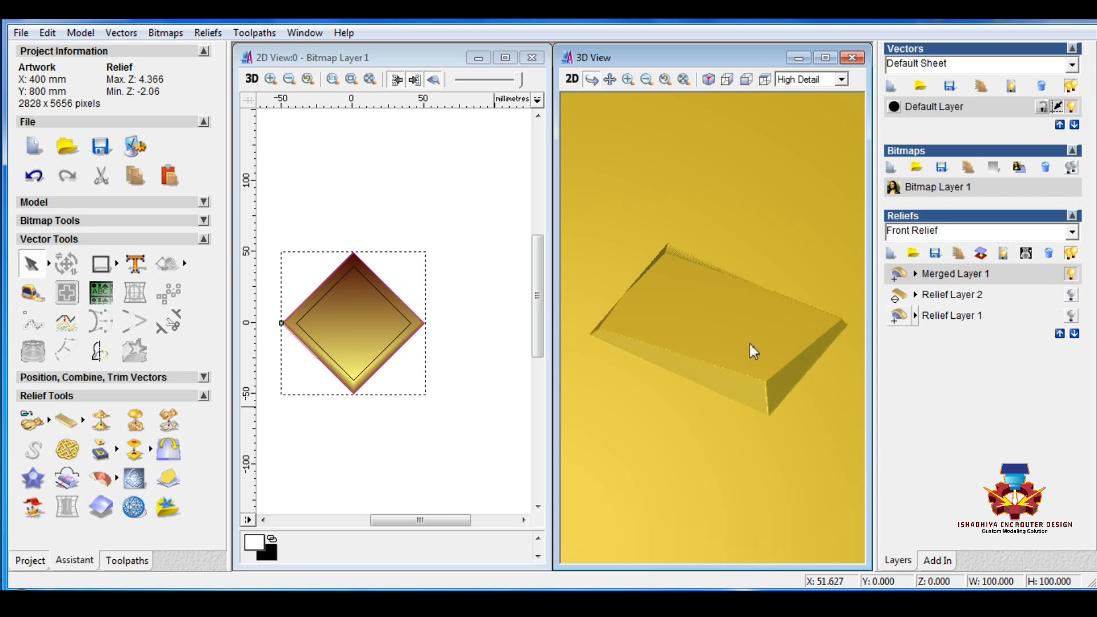
pyautogui.moveTo(750, 343); pyautogui.dragTo(678, 335)
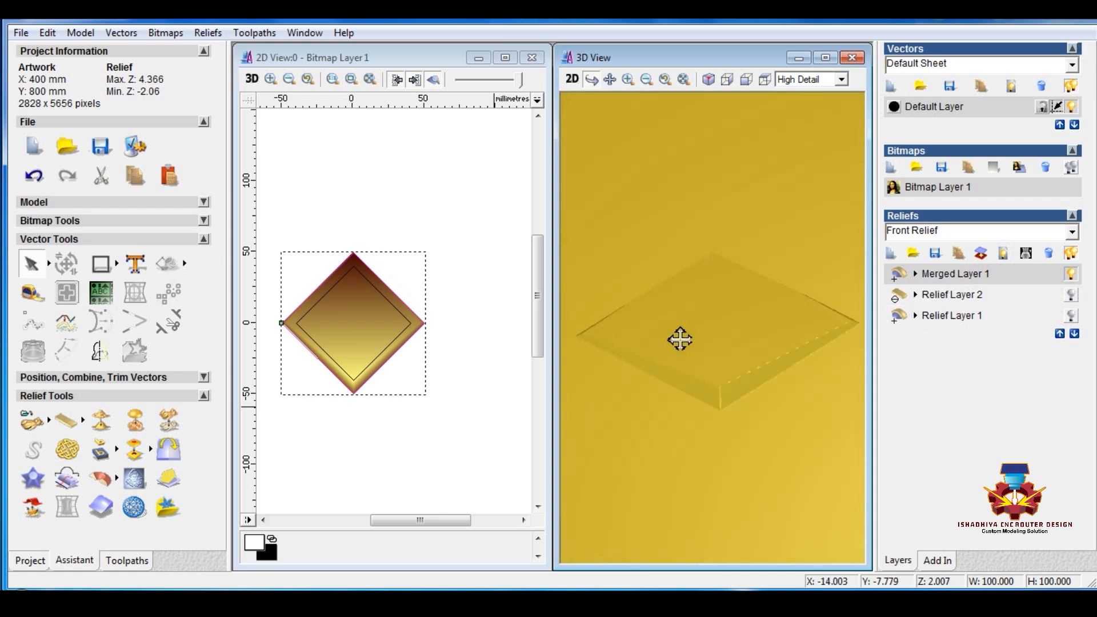
pyautogui.click(419, 279)
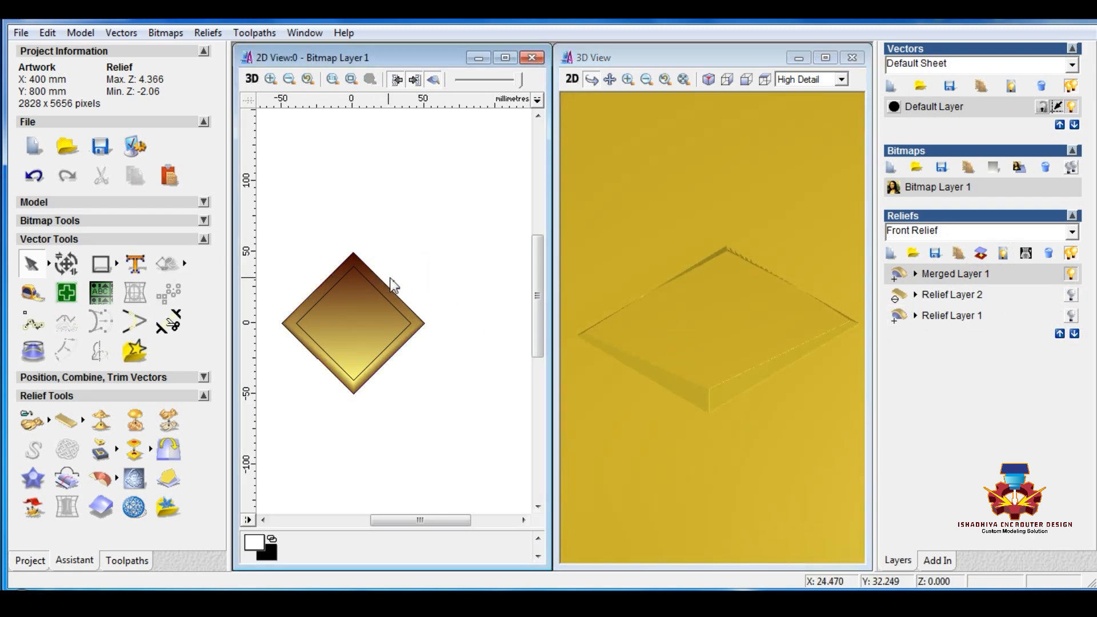
pyautogui.click(687, 343)
pyautogui.moveTo(686, 343); pyautogui.dragTo(731, 342)
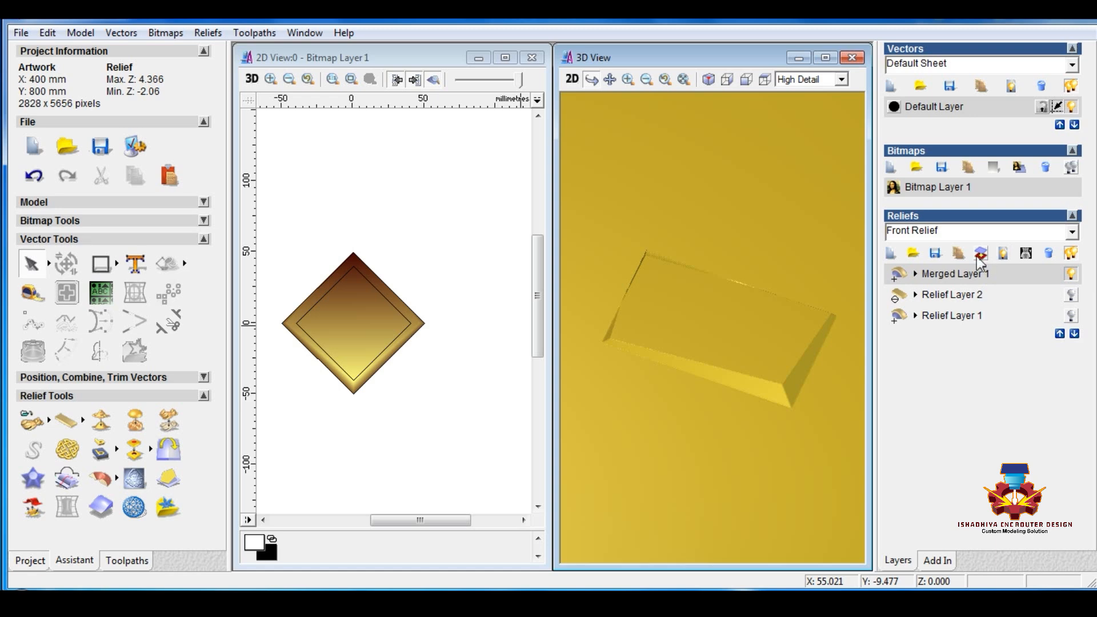
# Save the merged relief layer to the Desktop as a relief file named 100X100.
pyautogui.click(934, 253)
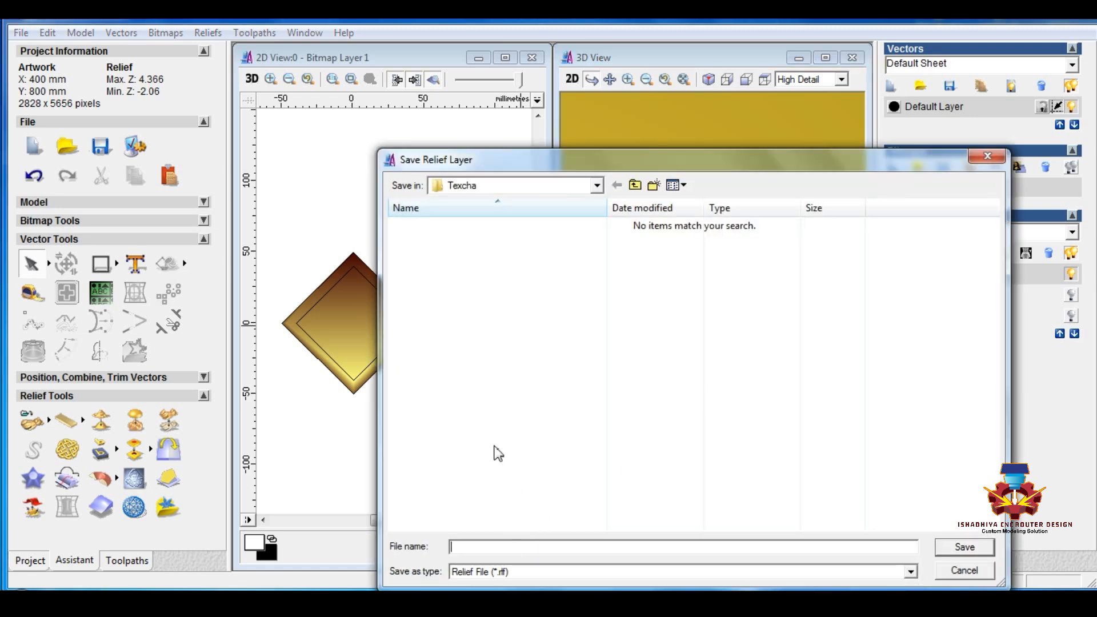
pyautogui.click(517, 186)
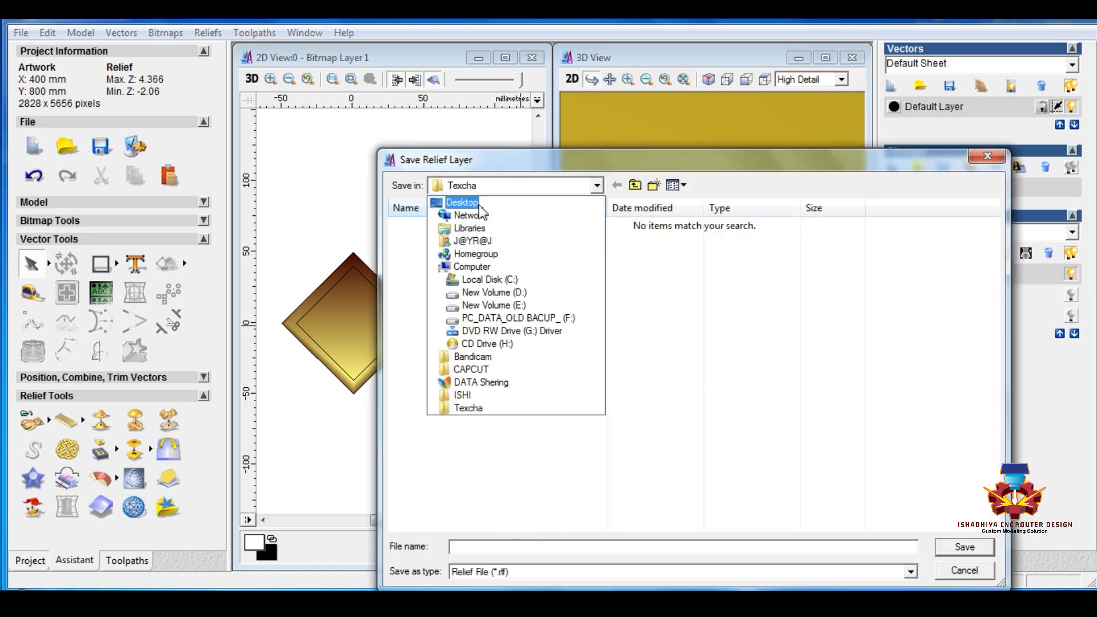
pyautogui.click(462, 203)
pyautogui.click(461, 546)
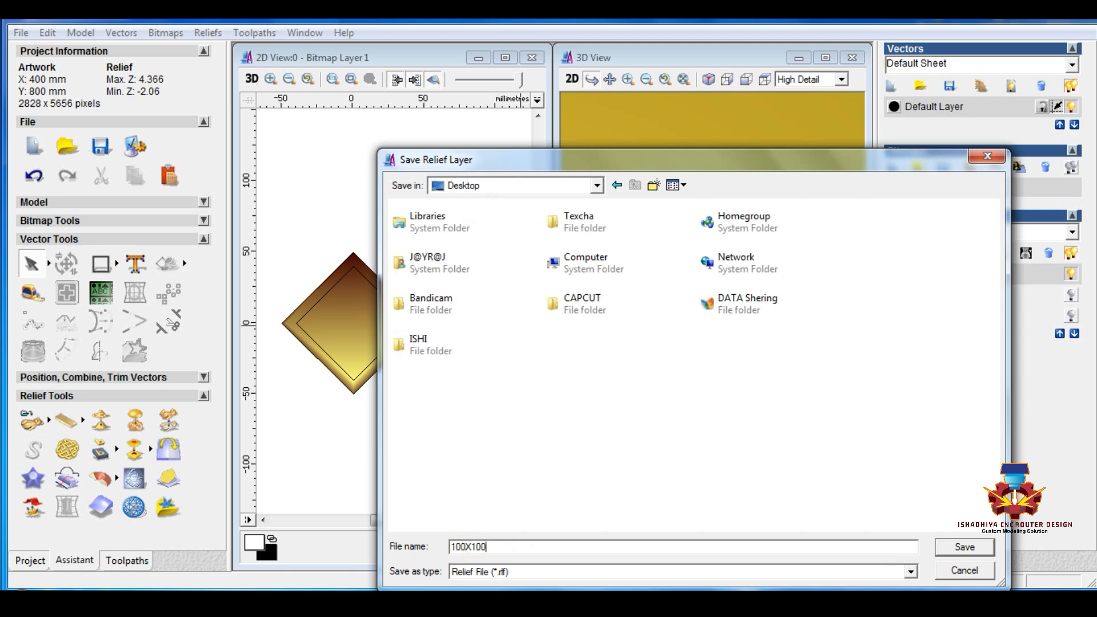
pyautogui.write('100X100')
pyautogui.press('Return')
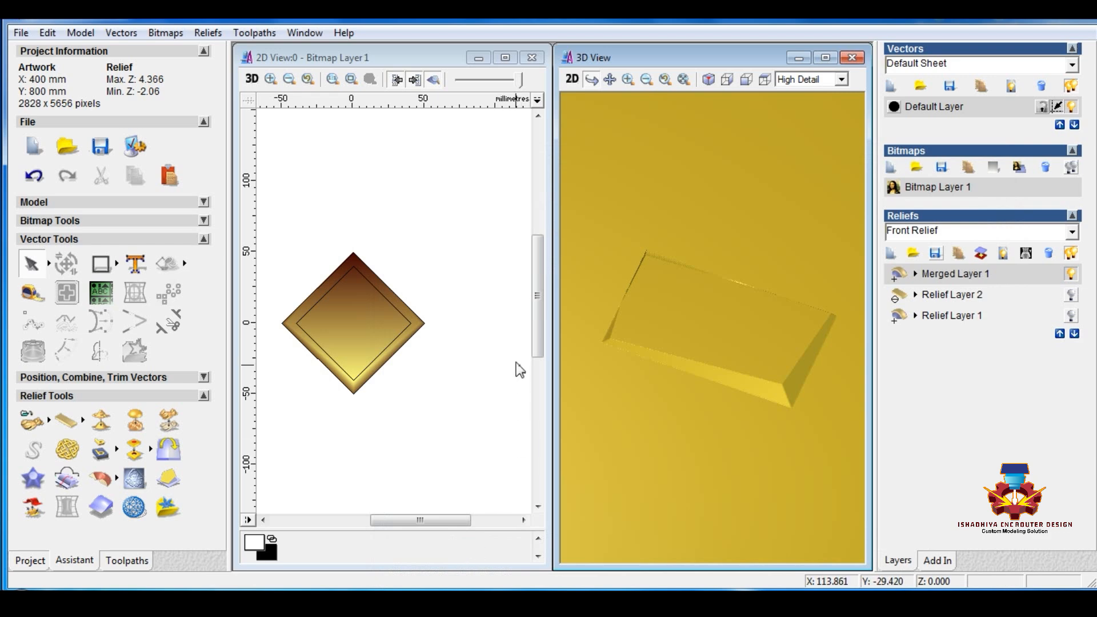
# Add a new relief layer and hide the merged layer, leaving the full blank sheet in view.
pyautogui.click(889, 256)
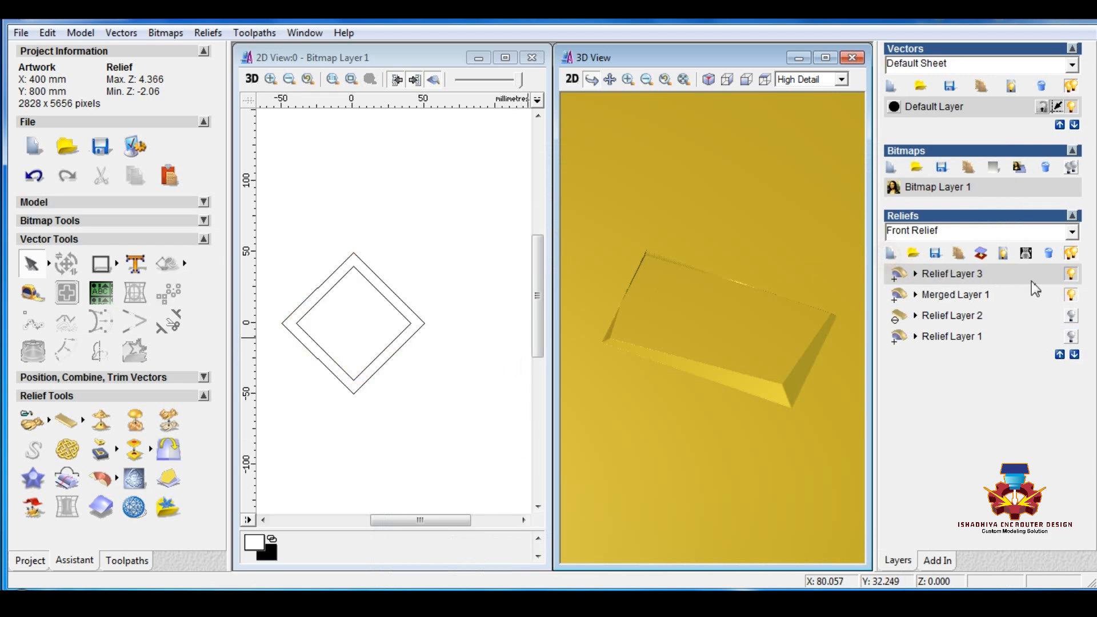
pyautogui.click(440, 250)
pyautogui.scroll(-3, 438, 312)
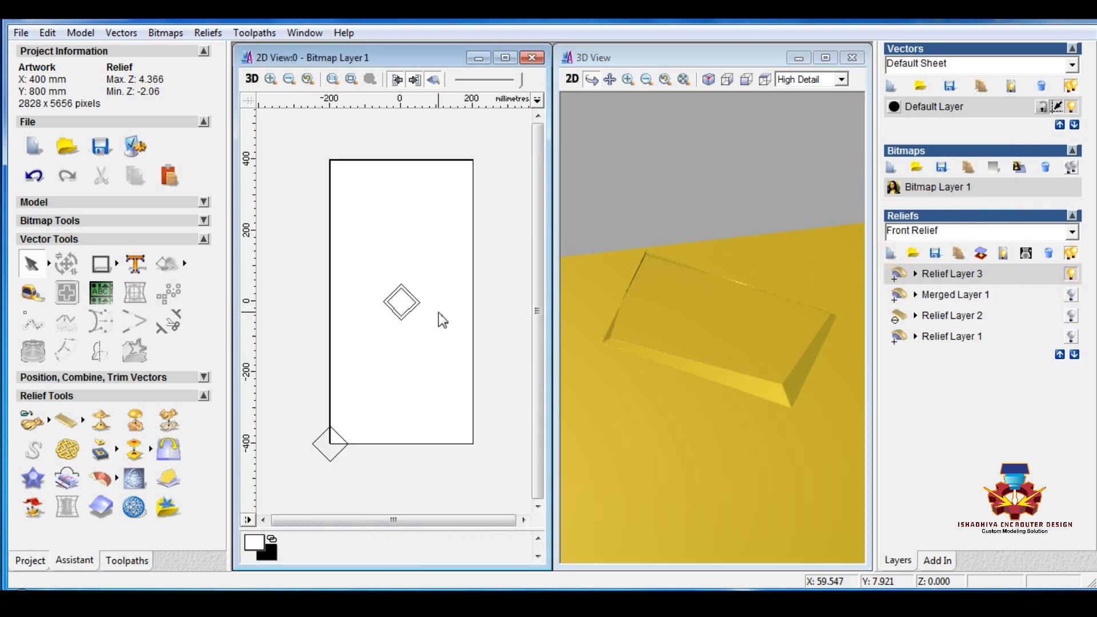
pyautogui.scroll(1, 353, 390)
pyautogui.click(660, 383)
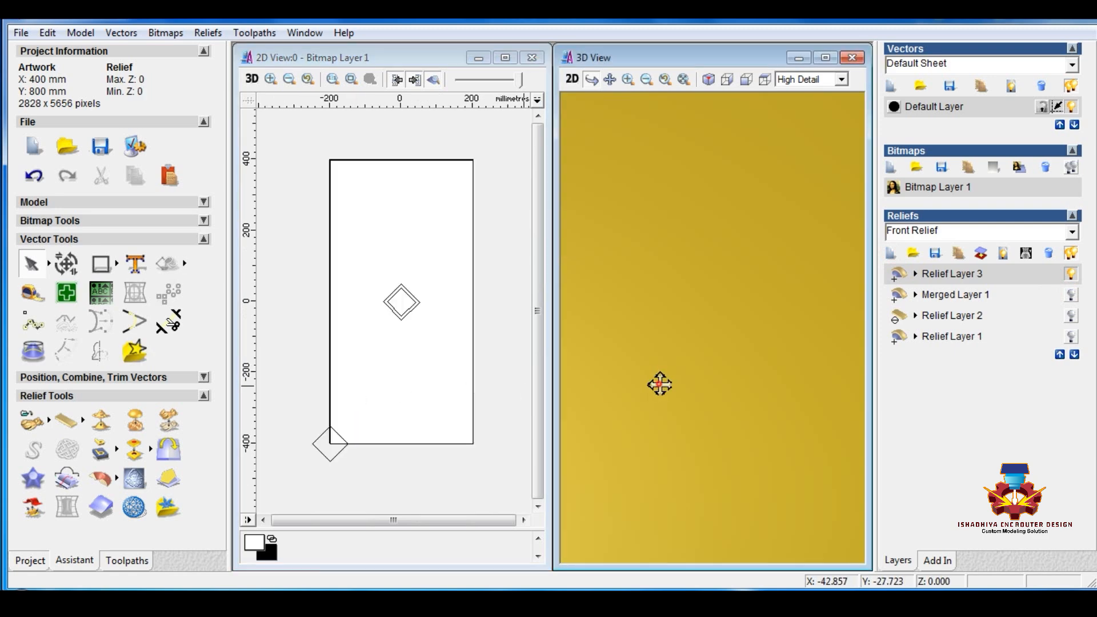
pyautogui.moveTo(657, 382); pyautogui.dragTo(691, 406)
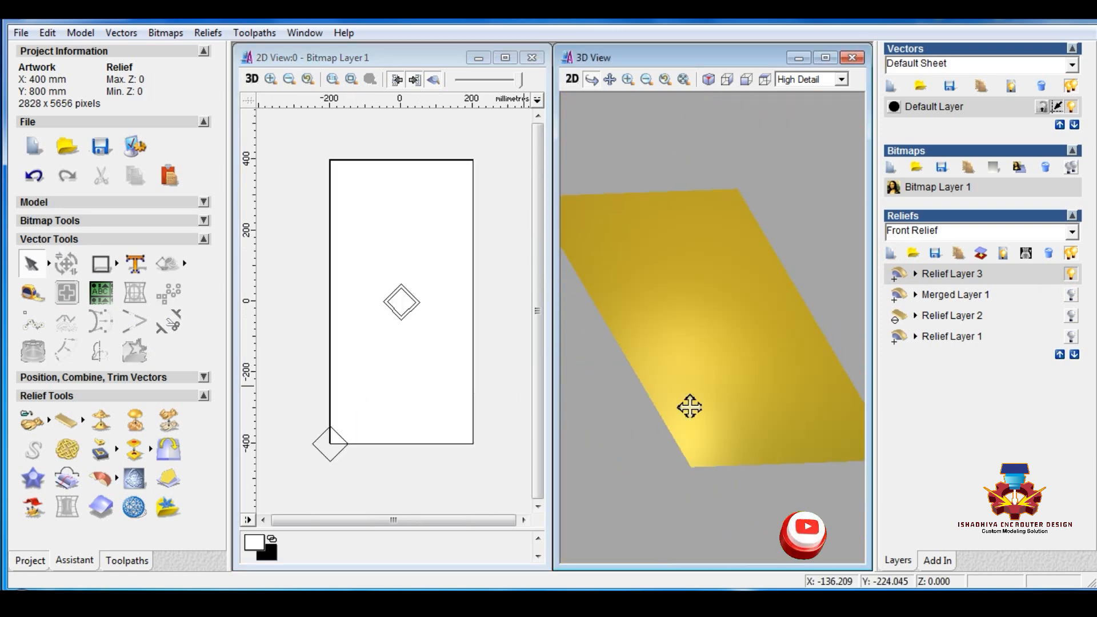
# Import the 100X100 relief from the Desktop library of the relief clipart.
pyautogui.click(167, 513)
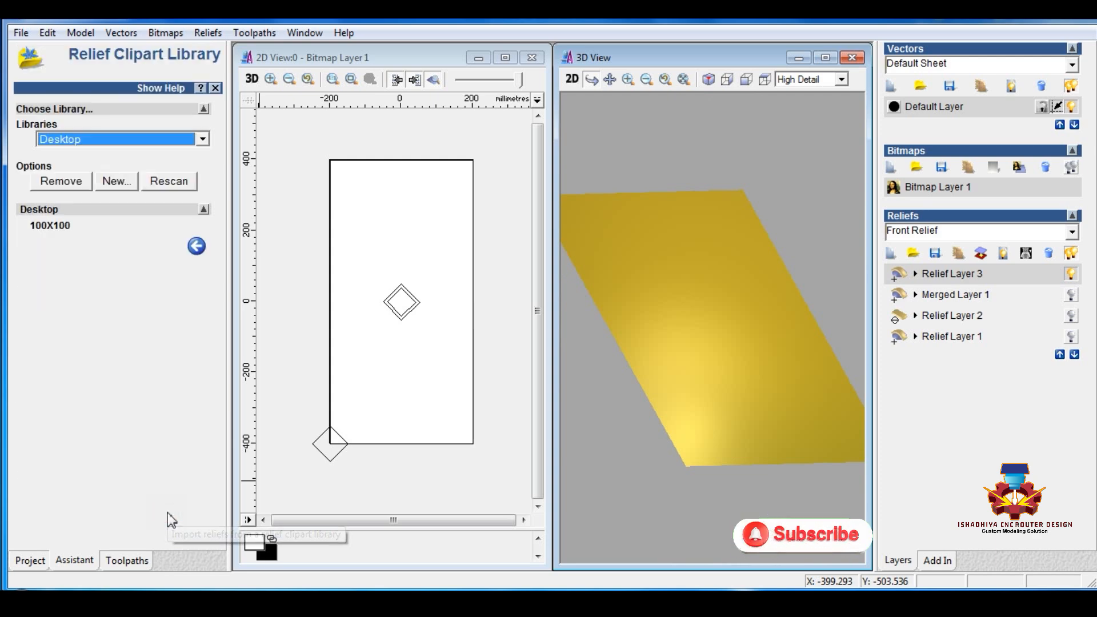
pyautogui.click(216, 89)
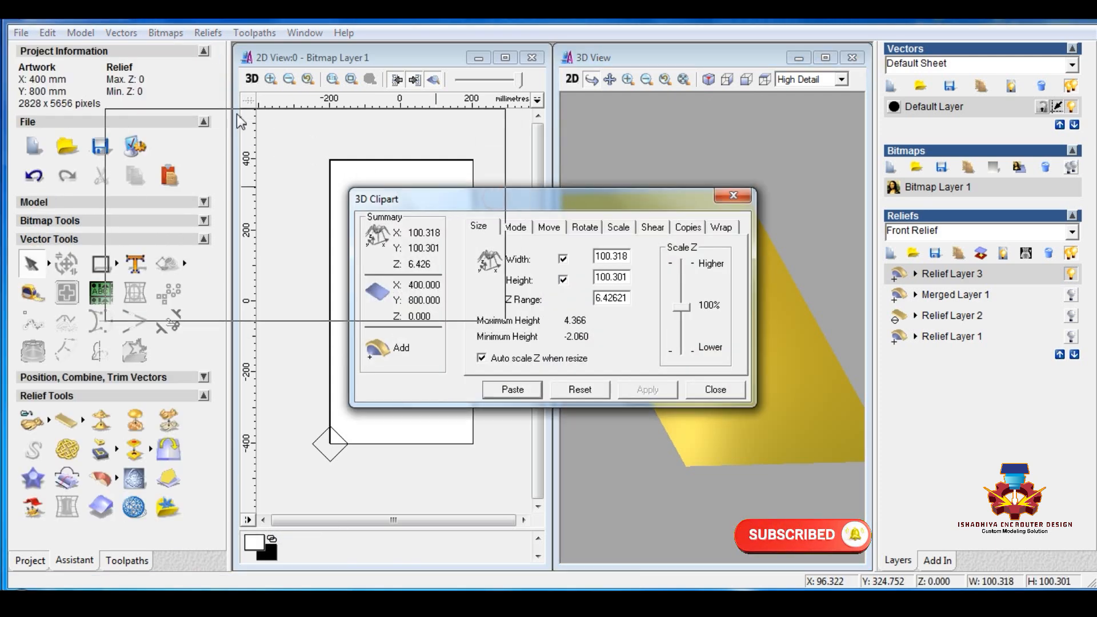
pyautogui.moveTo(497, 203); pyautogui.dragTo(184, 87)
# Resize the imported clipart to 100 mm width and 100 mm height with a Z range of 5.
pyautogui.moveTo(301, 142); pyautogui.dragTo(376, 180)
pyautogui.press('BackSpace')
pyautogui.press('BackSpace')
pyautogui.press('BackSpace')
pyautogui.write('5')
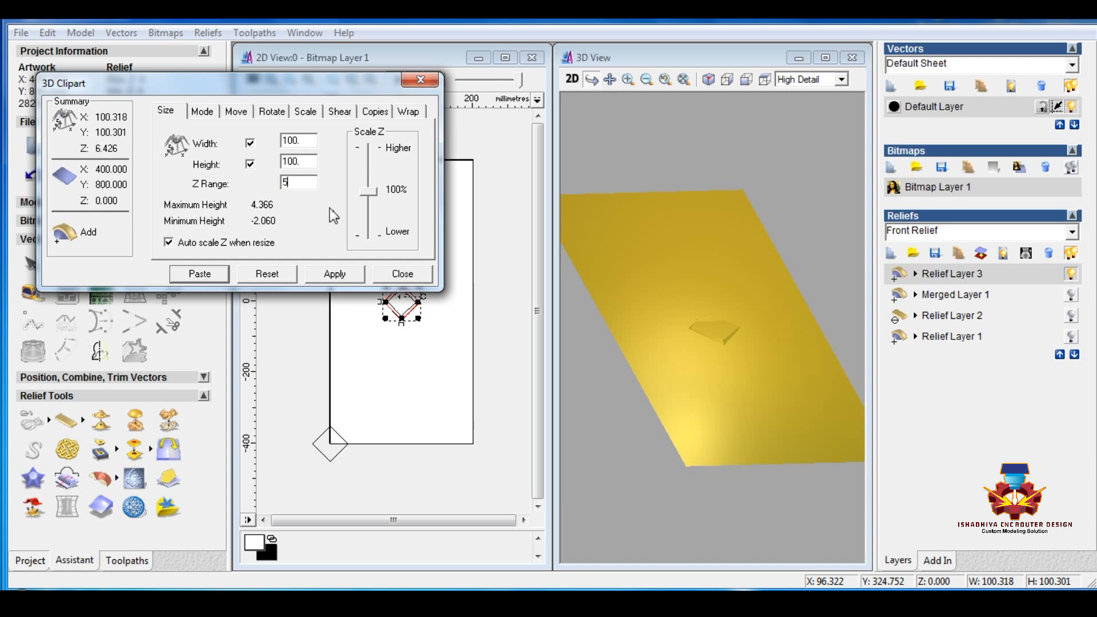
pyautogui.click(337, 275)
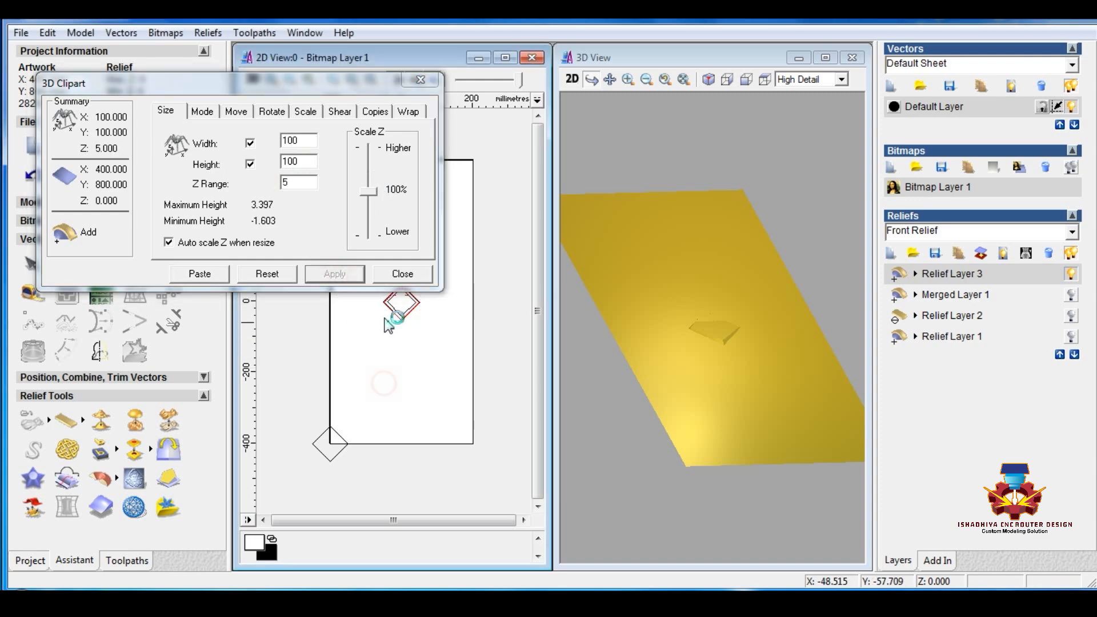
# Align the relief clipart centrally on the diamond vector at the sheet's lower-left corner.
pyautogui.scroll(1, 437, 320)
pyautogui.click(438, 315)
pyautogui.scroll(-1, 430, 350)
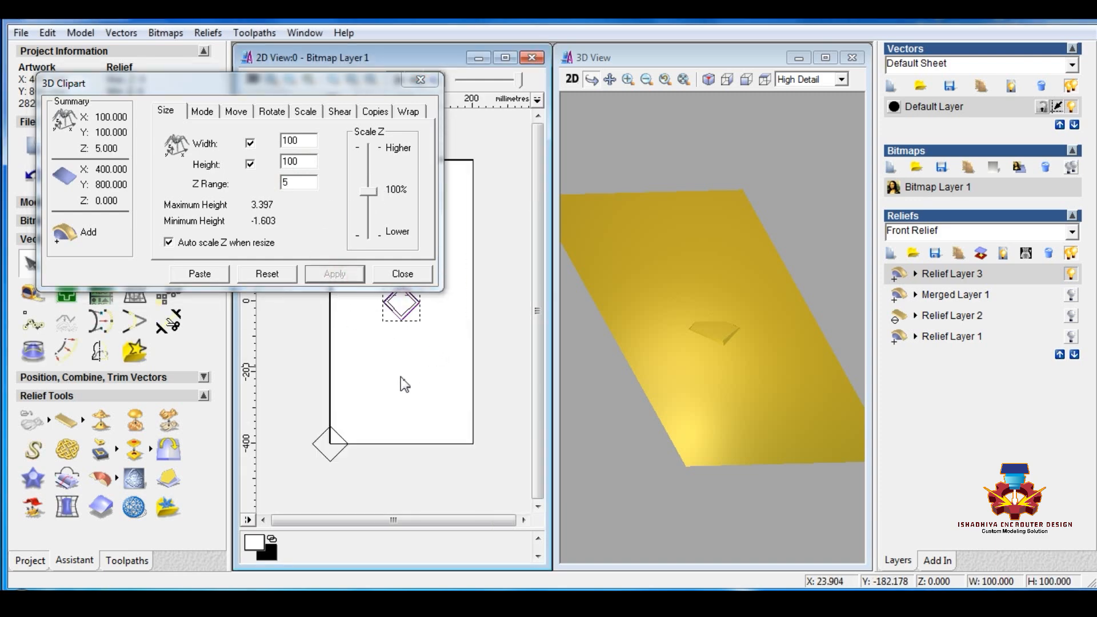
pyautogui.keyDown('shift'); pyautogui.click(322, 435); pyautogui.keyUp('shift')
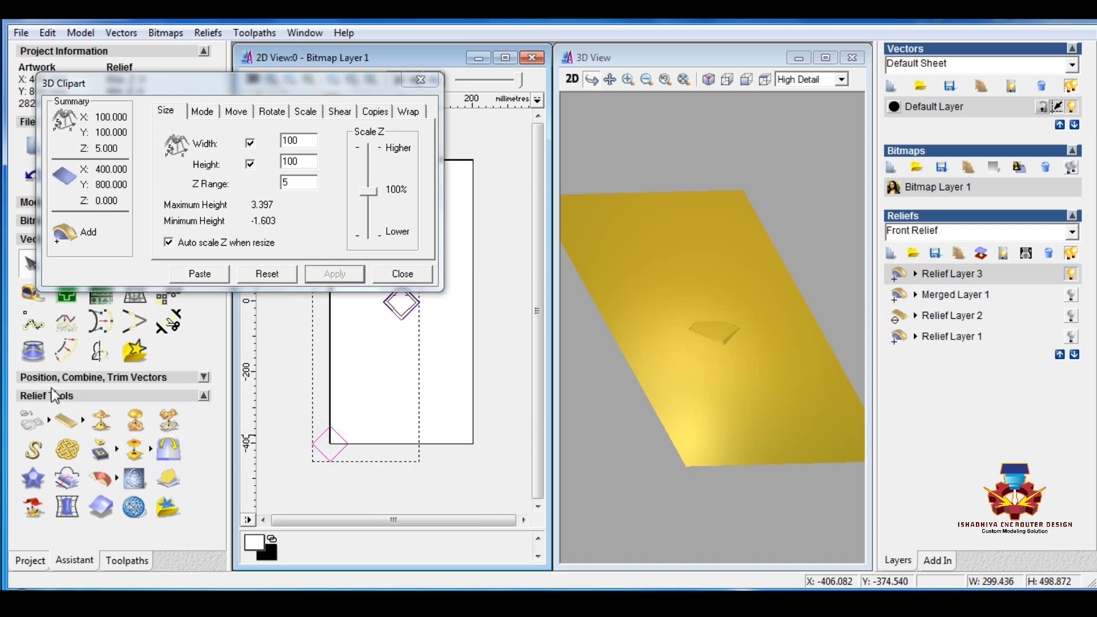
pyautogui.click(210, 380)
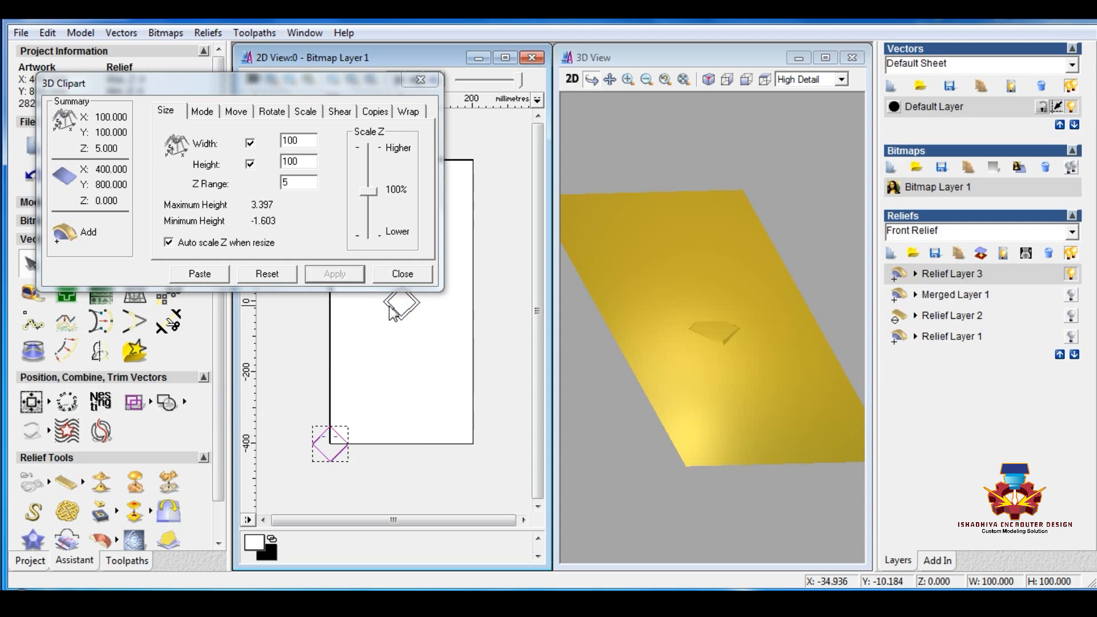
pyautogui.click(336, 464)
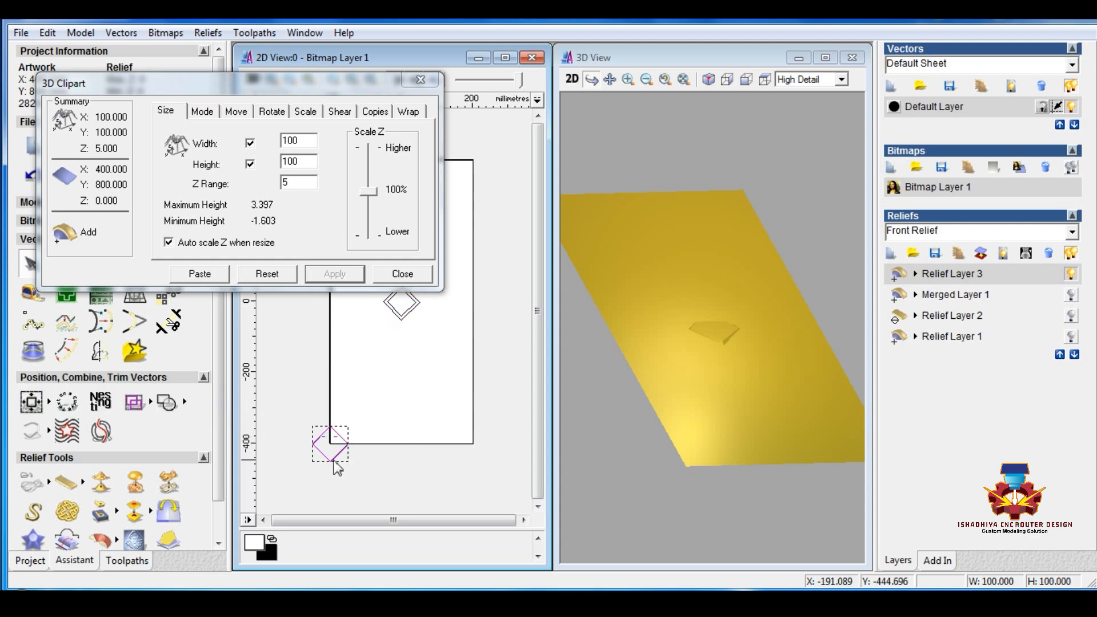
# Set the clipart's paste mode to Merge Highest and its copy type to Copy Linear.
pyautogui.click(202, 111)
pyautogui.click(197, 211)
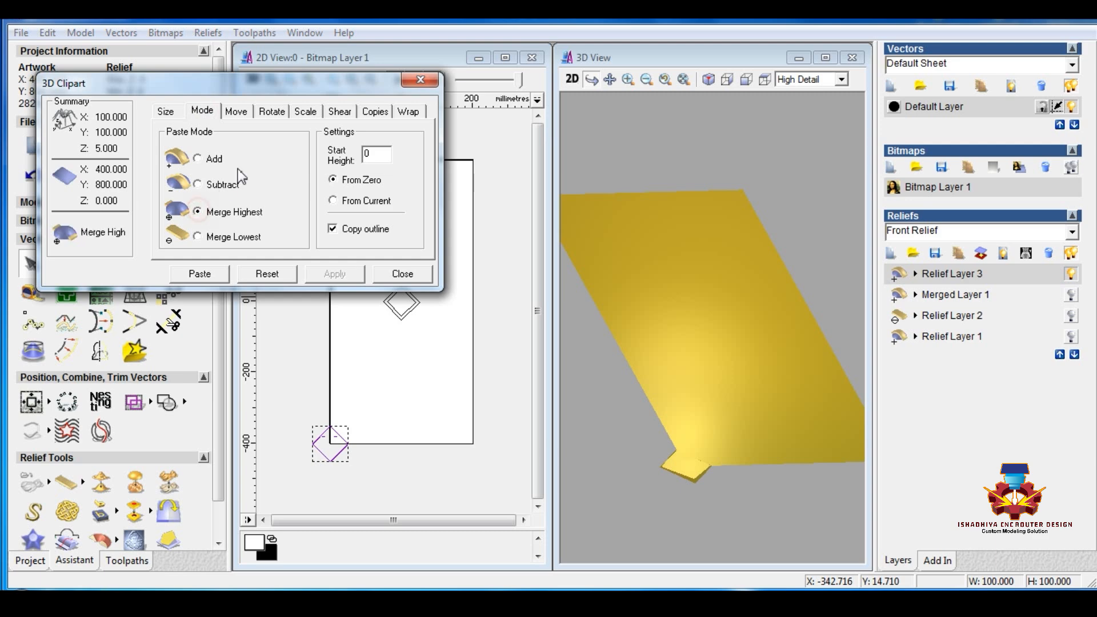
pyautogui.click(372, 112)
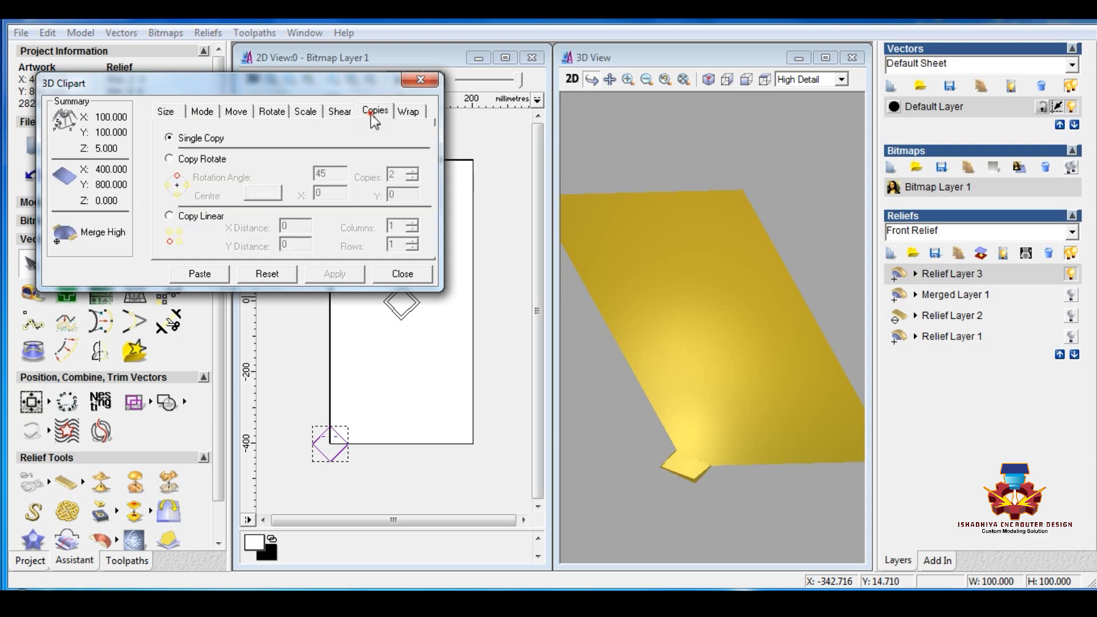
pyautogui.click(169, 216)
# Paste linear copies of the clipart in 3 columns and 17 rows, with X distance 150 and Y distance 50.
pyautogui.doubleClick(295, 226)
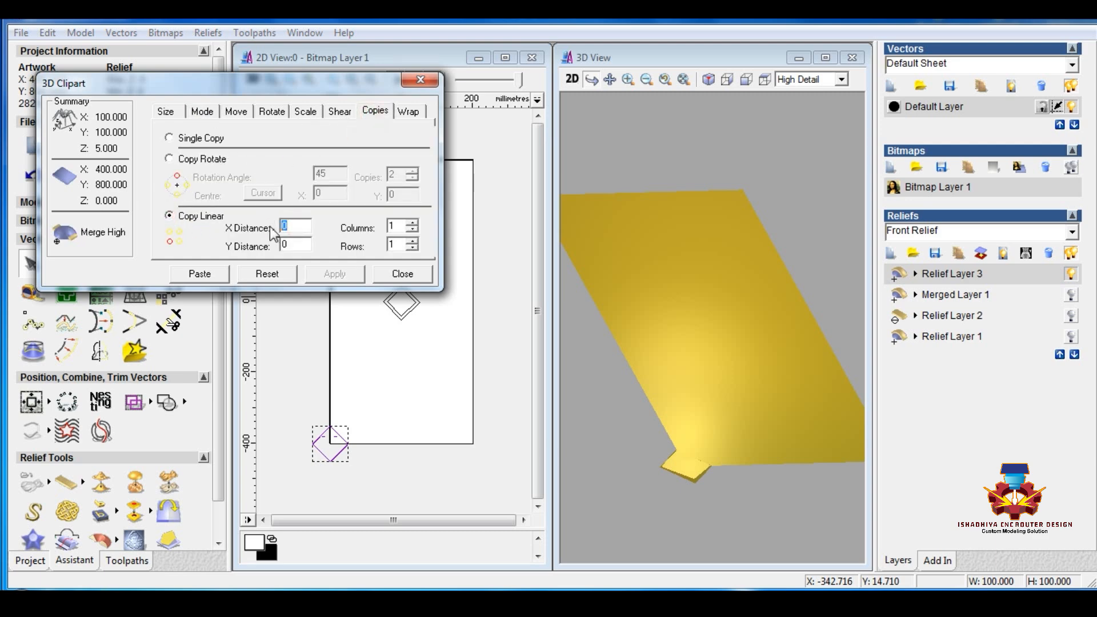
pyautogui.doubleClick(293, 244)
pyautogui.write('100')
pyautogui.moveTo(302, 244); pyautogui.dragTo(255, 253)
pyautogui.write('50')
pyautogui.moveTo(397, 222); pyautogui.dragTo(375, 250)
pyautogui.write('3')
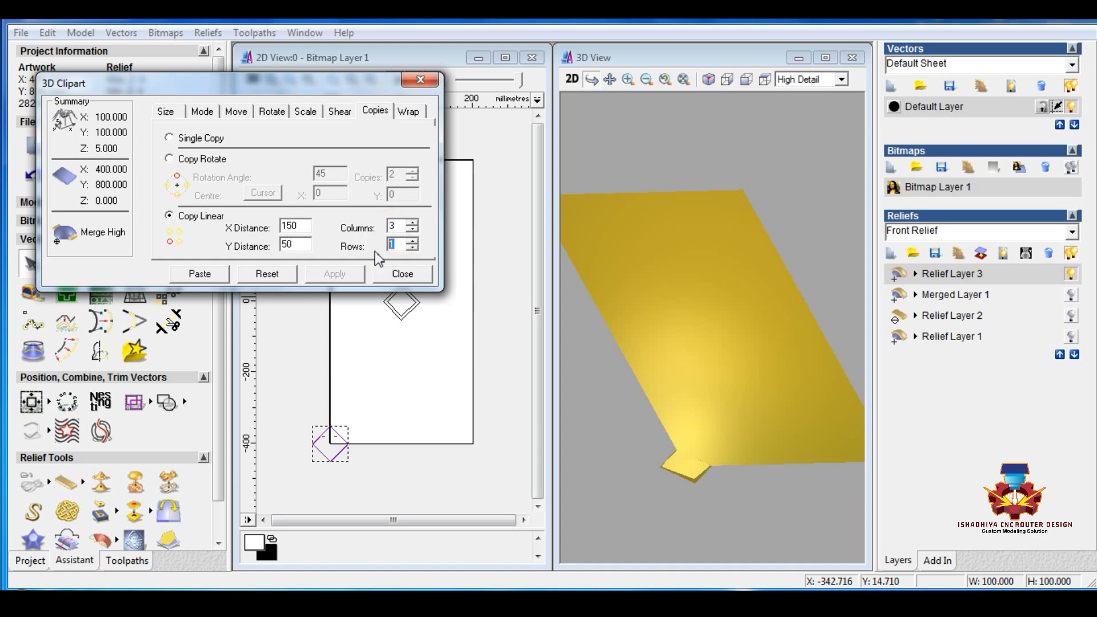
pyautogui.write('1')
pyautogui.click(199, 274)
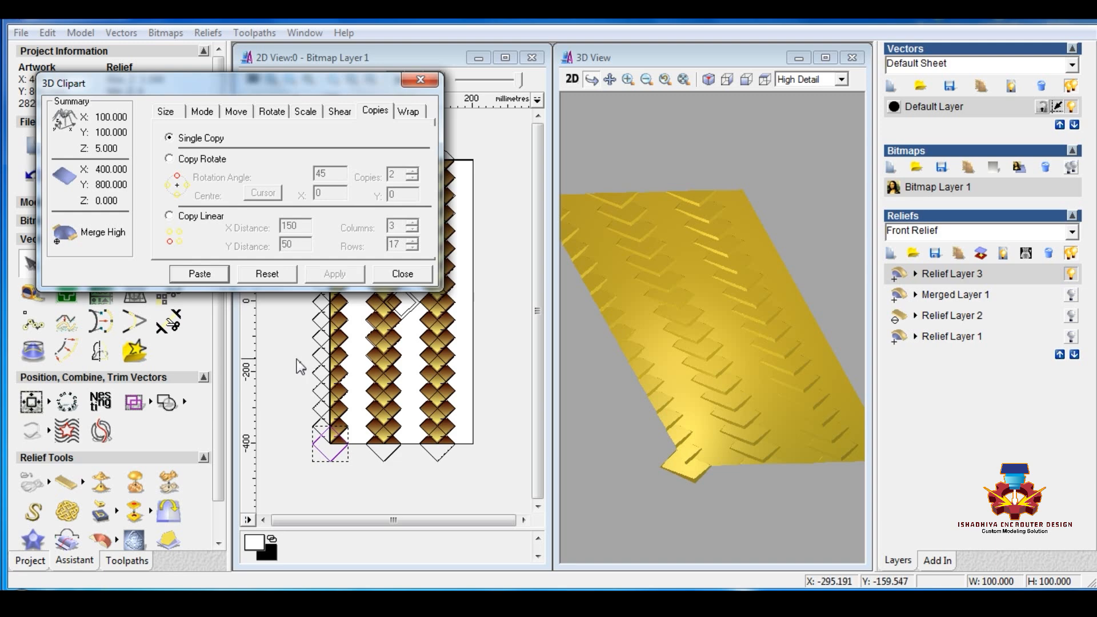
pyautogui.click(366, 480)
pyautogui.scroll(2, 360, 457)
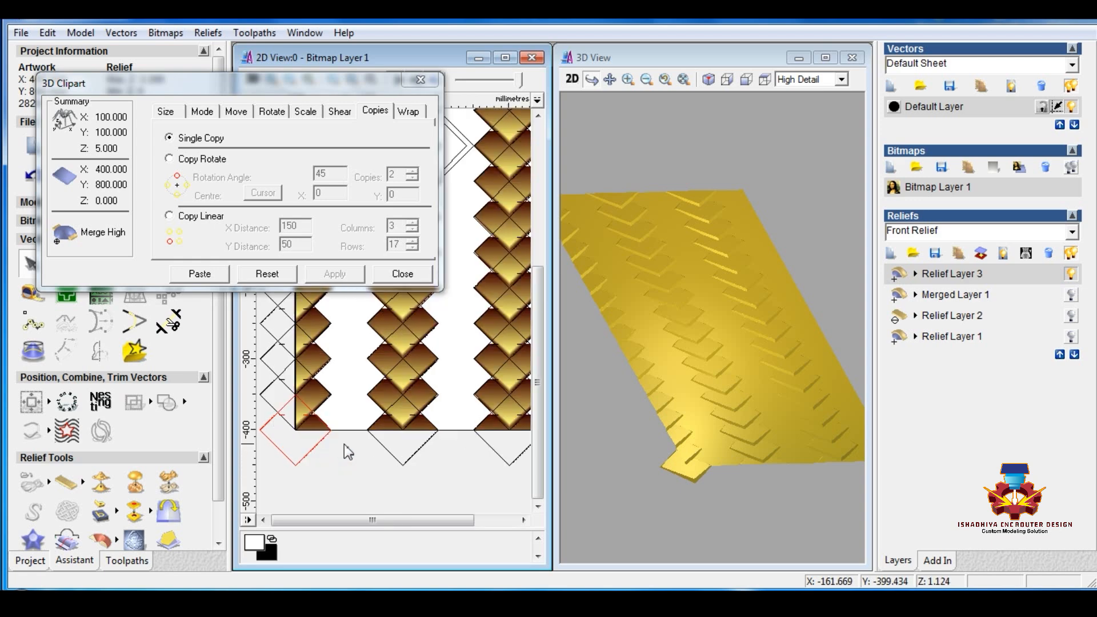
# Move the pasted diamond clipart's origin by 50 mm in X twice, starting from the sheet's lower-left corner.
pyautogui.scroll(2, 318, 441)
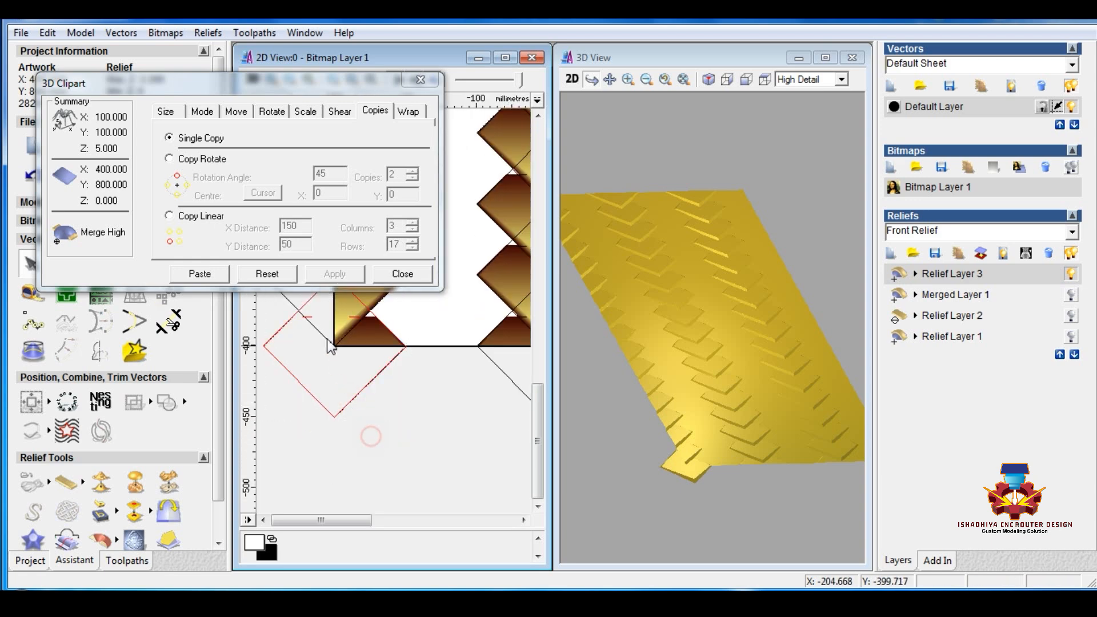
pyautogui.click(307, 317)
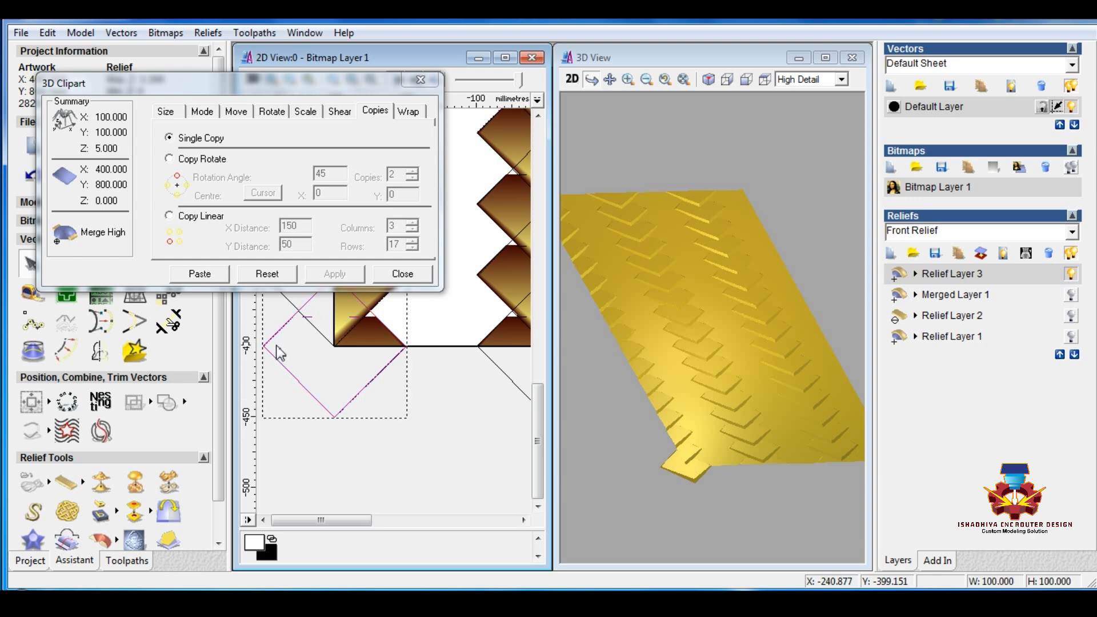
pyautogui.click(411, 396)
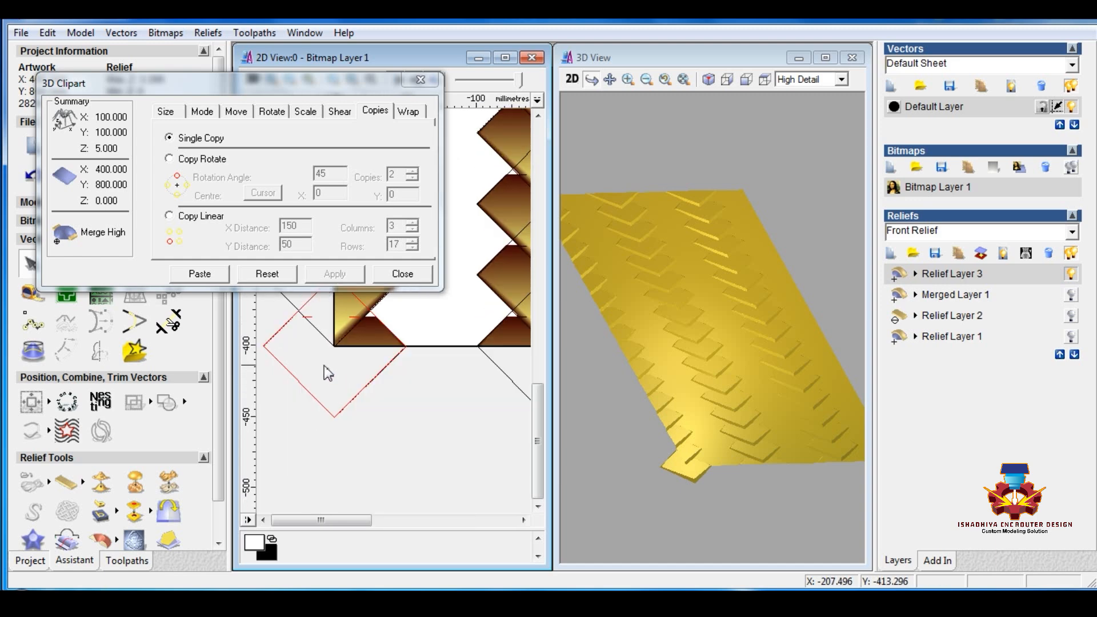
pyautogui.click(236, 112)
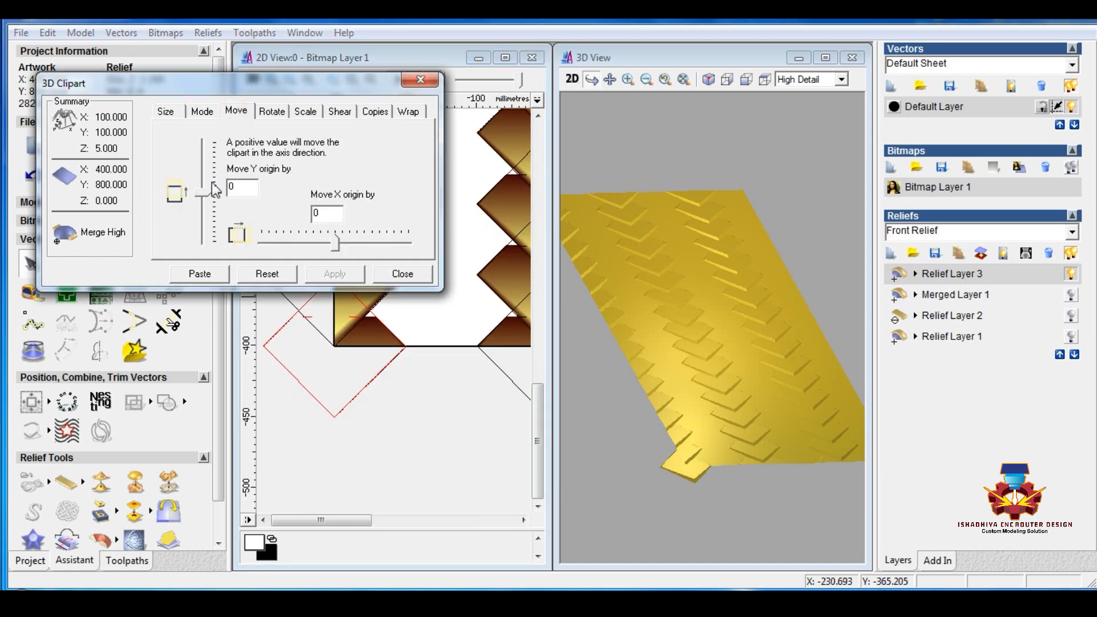
pyautogui.doubleClick(328, 214)
pyautogui.write('50')
pyautogui.click(335, 274)
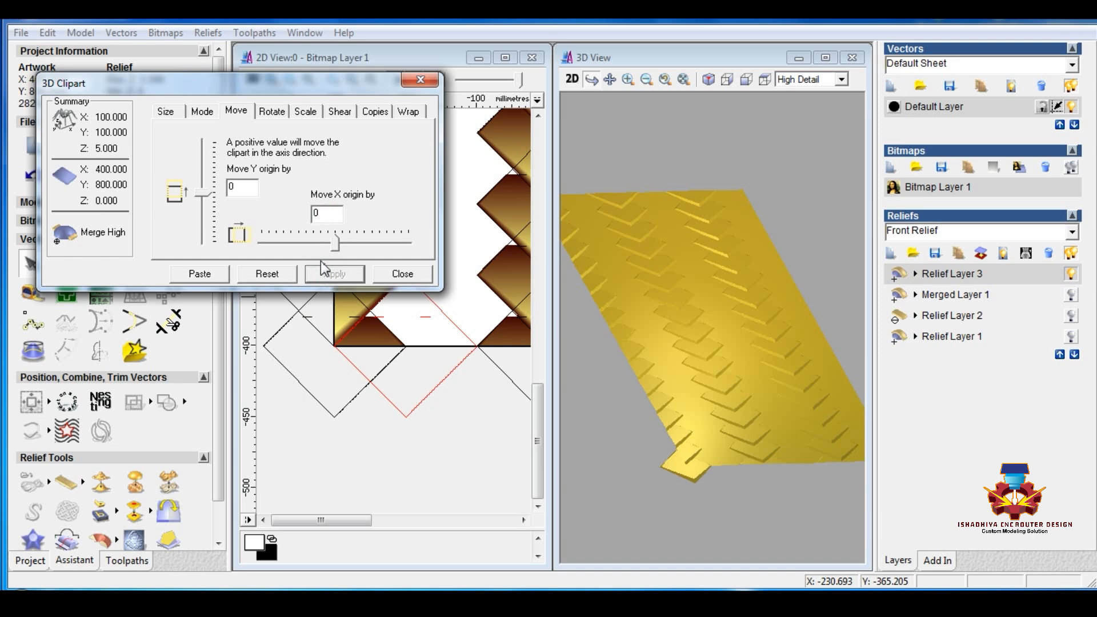
pyautogui.doubleClick(327, 214)
pyautogui.write('5')
pyautogui.click(336, 275)
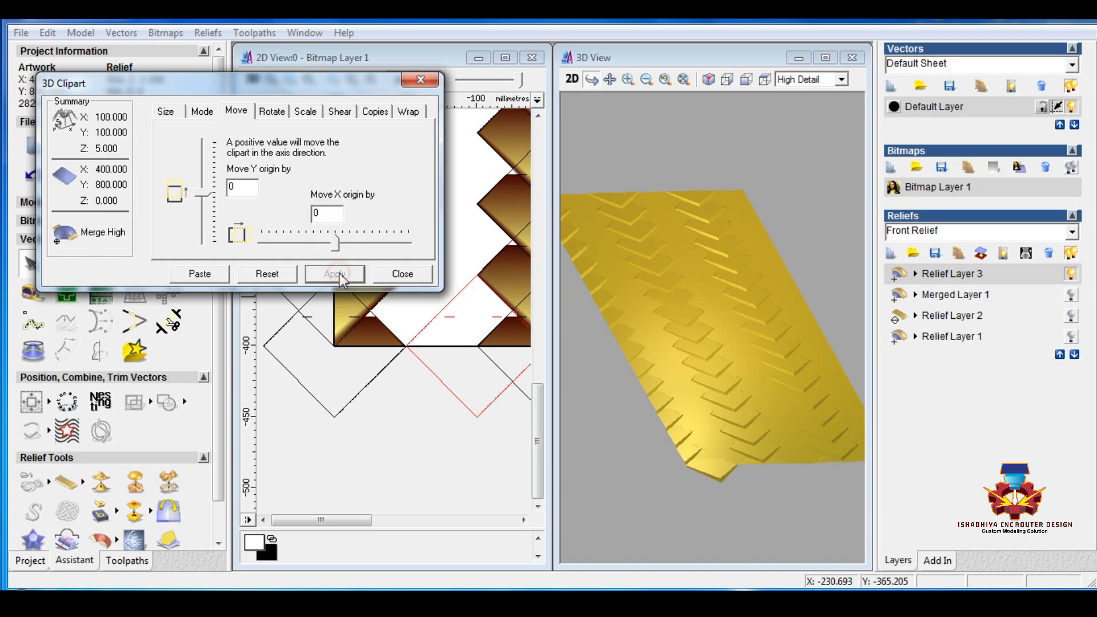
# Shift the clipart's origin by -25 mm in X and 25 mm in Y to centre it between two diamond columns.
pyautogui.doubleClick(326, 213)
pyautogui.write('25')
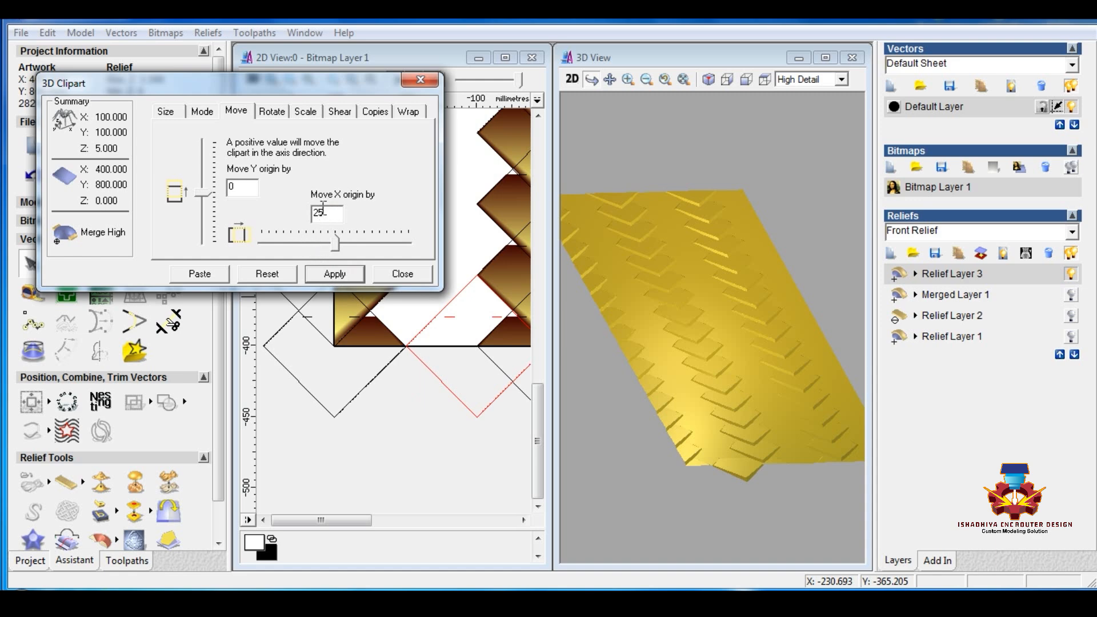
pyautogui.click(337, 275)
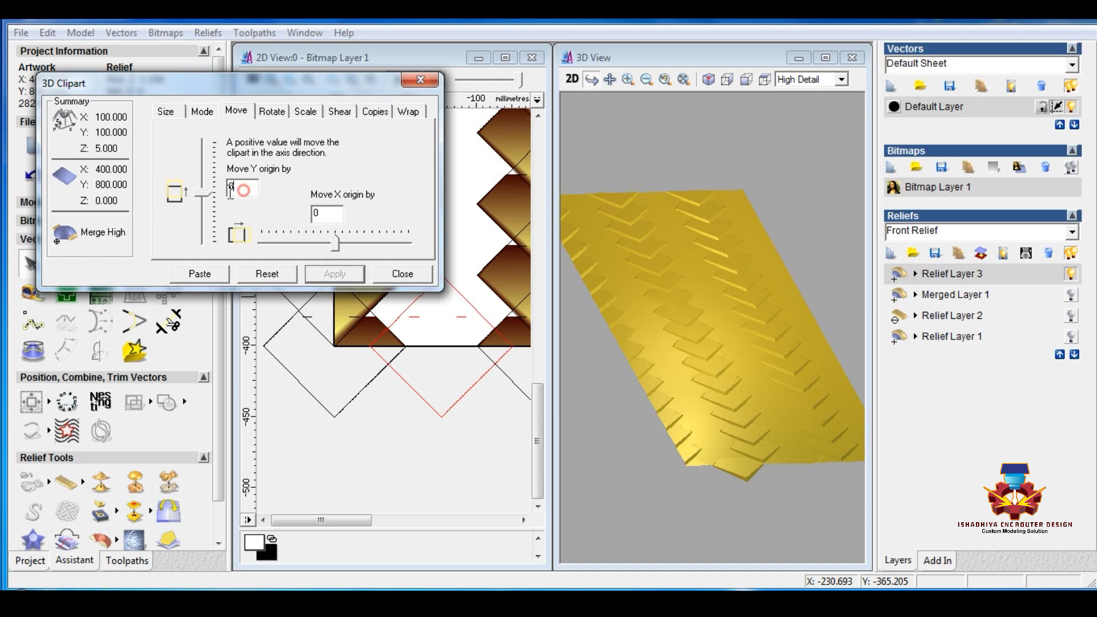
pyautogui.write('25')
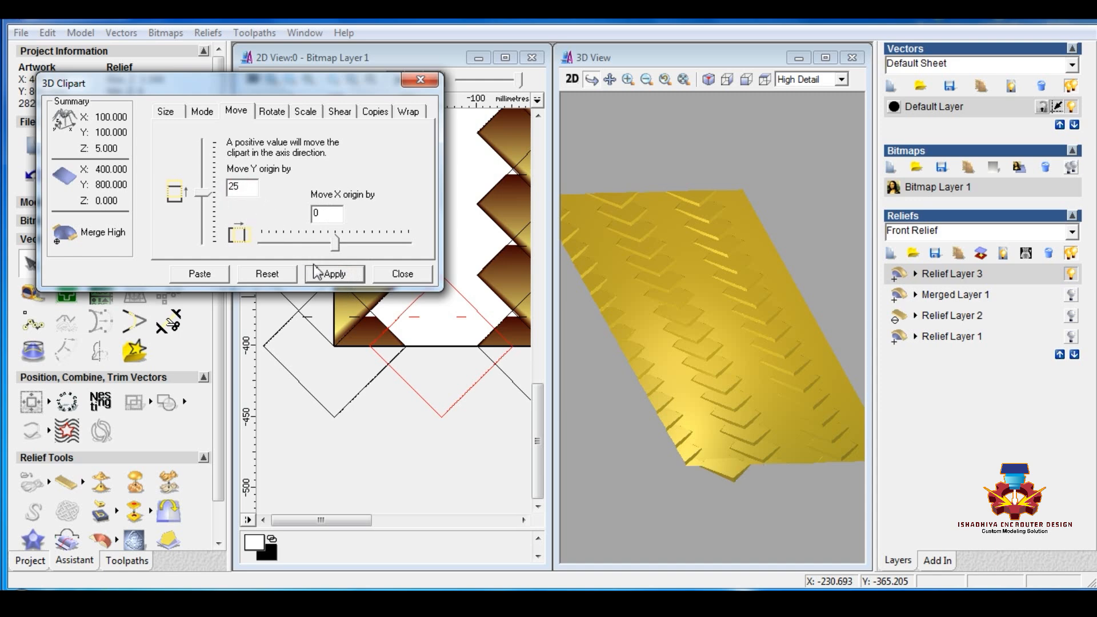
pyautogui.click(326, 274)
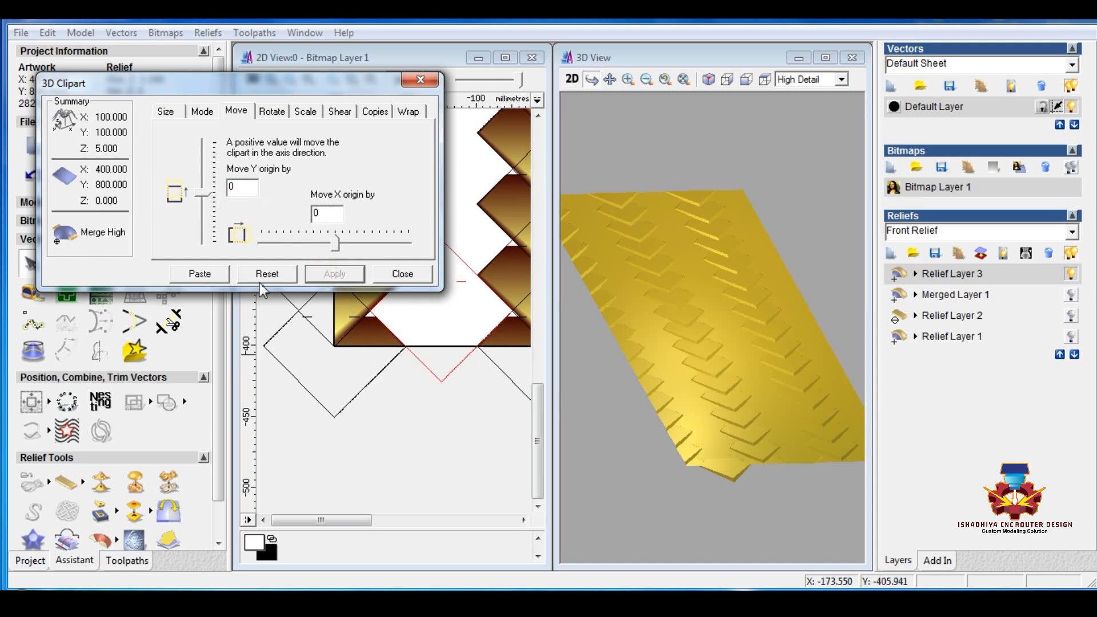
# Paste linear copies of the offset clipart in 3 columns and 17 rows, with X distance 150 and Y distance 50, and close 3D Clipart.
pyautogui.click(204, 110)
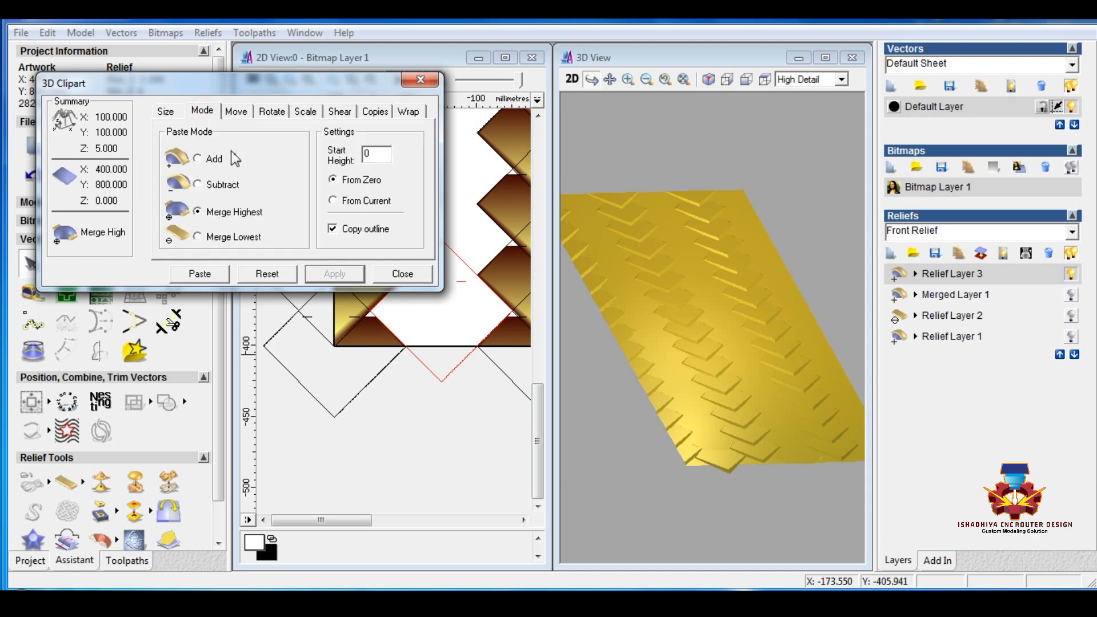
pyautogui.click(367, 112)
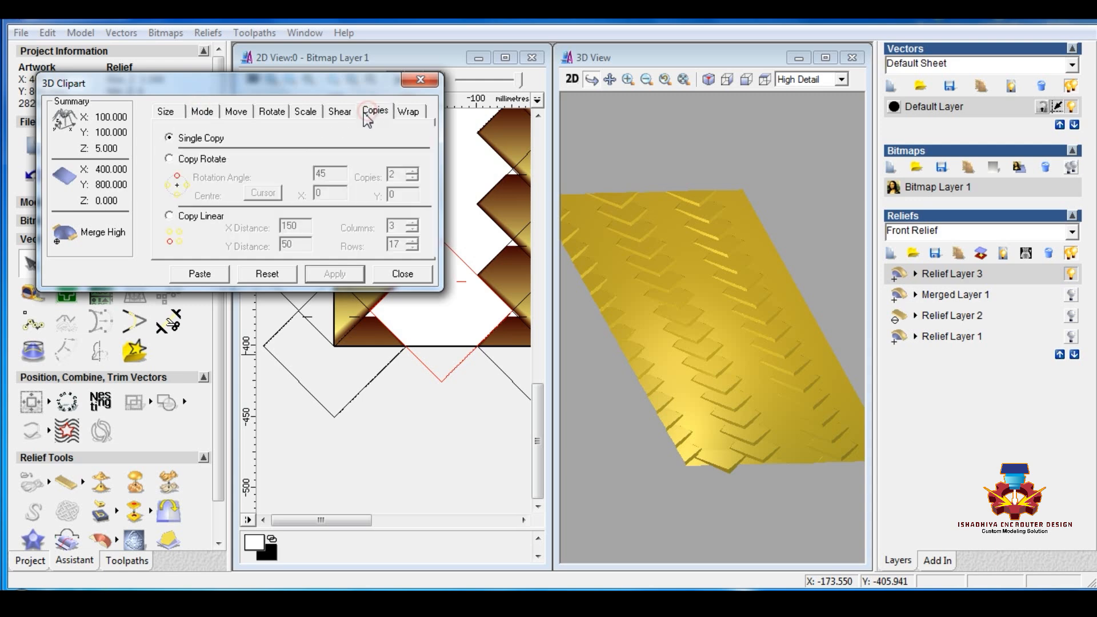
pyautogui.click(170, 216)
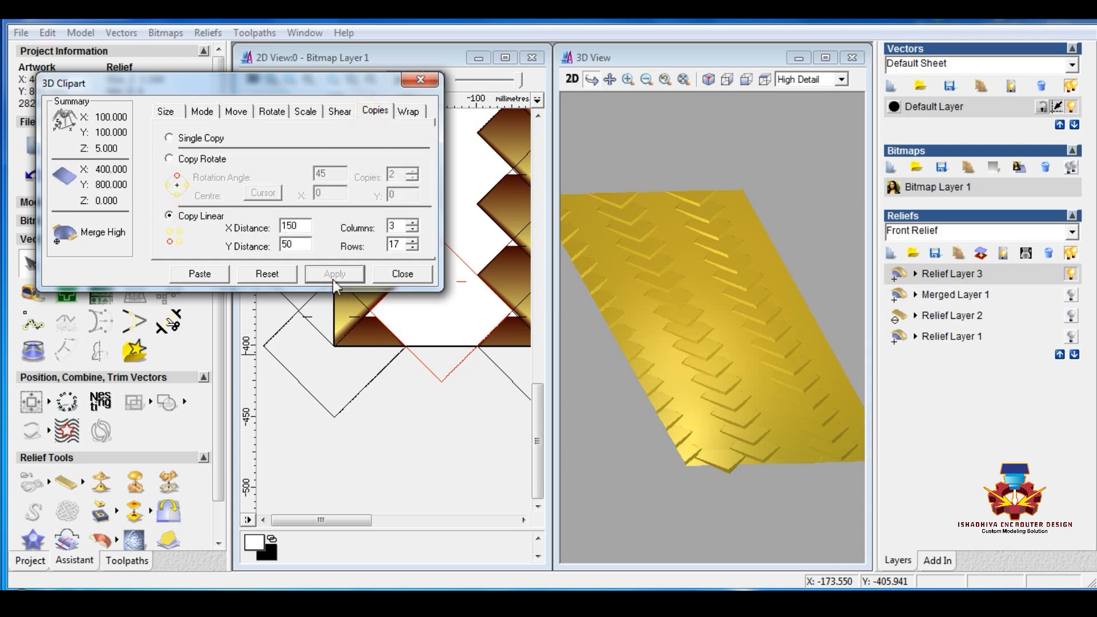
pyautogui.click(204, 278)
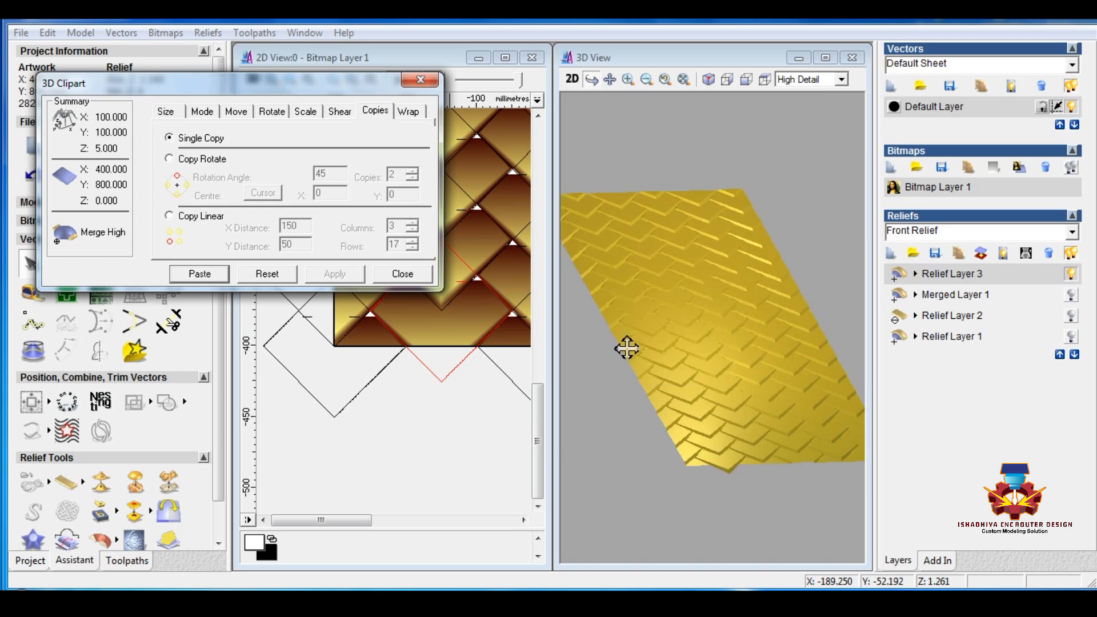
pyautogui.click(403, 275)
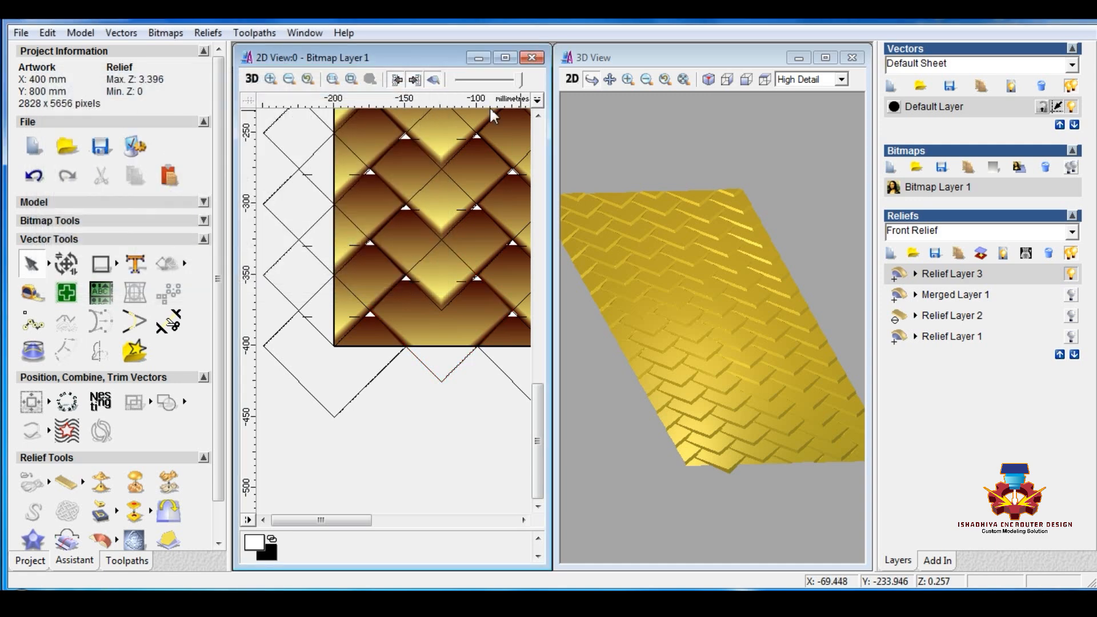
# Maximize the 3D view and duplicate Relief Layer 3, which holds the tiled diamond pattern.
pyautogui.scroll(-4, 411, 371)
pyautogui.scroll(1, 391, 340)
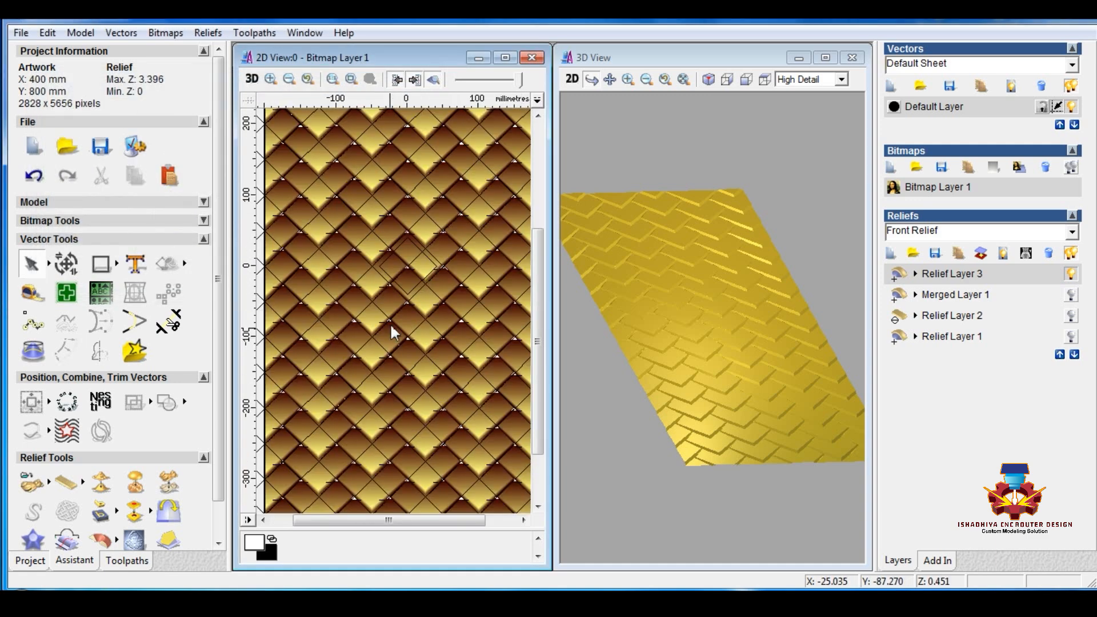
pyautogui.click(825, 57)
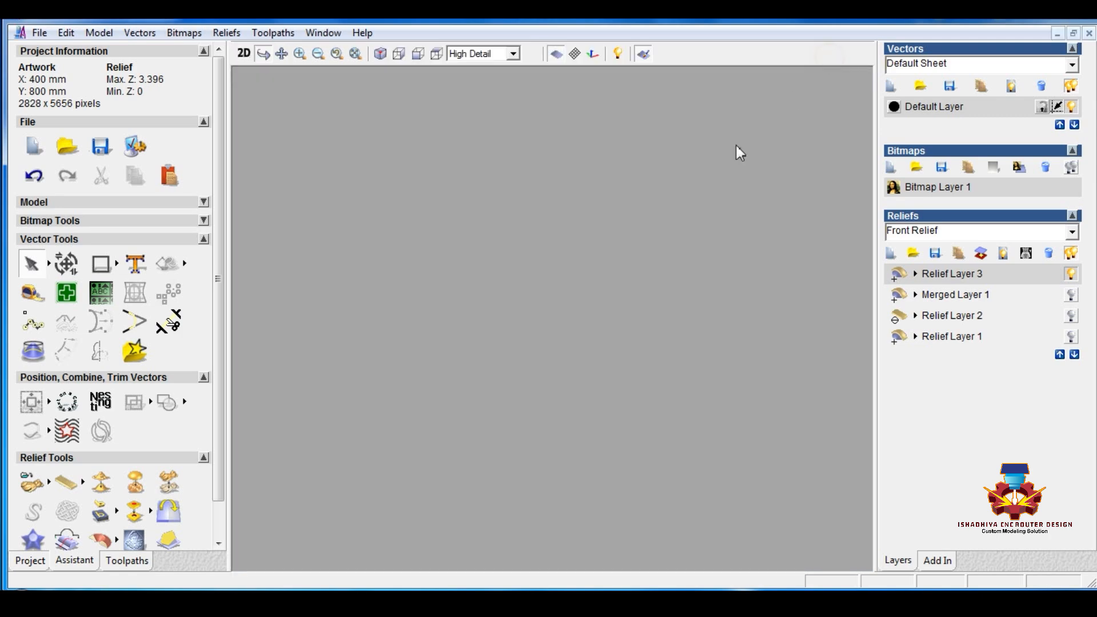
pyautogui.moveTo(580, 328)
pyautogui.mouseDown()
pyautogui.moveTo(560, 352)
pyautogui.moveTo(566, 383)
pyautogui.moveTo(567, 341)
pyautogui.mouseUp()
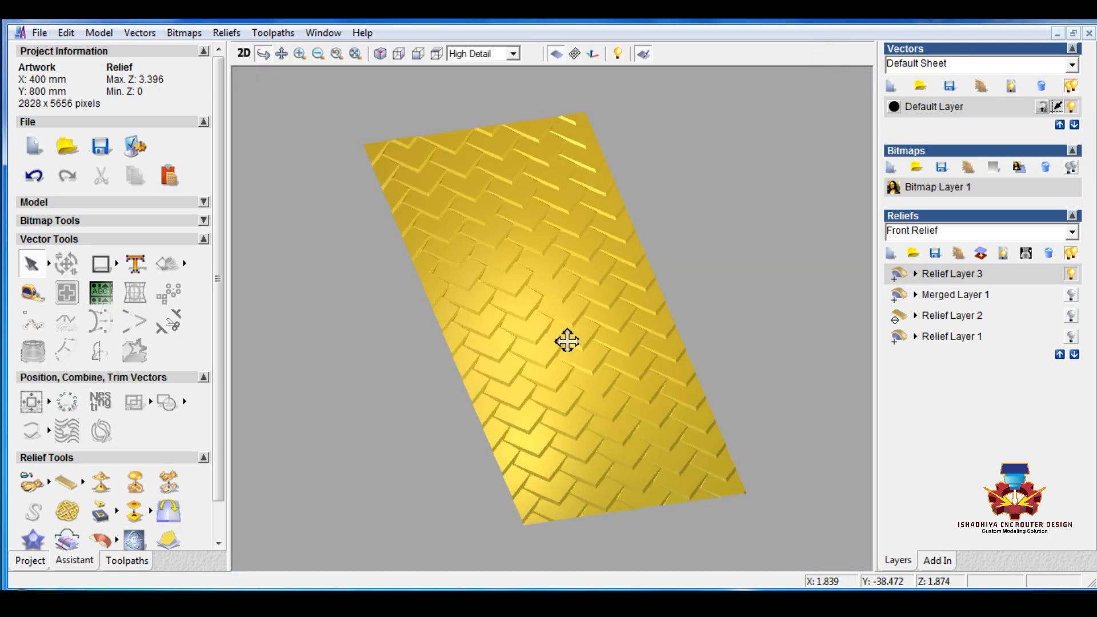
pyautogui.scroll(3, 600, 318)
pyautogui.scroll(3, 526, 308)
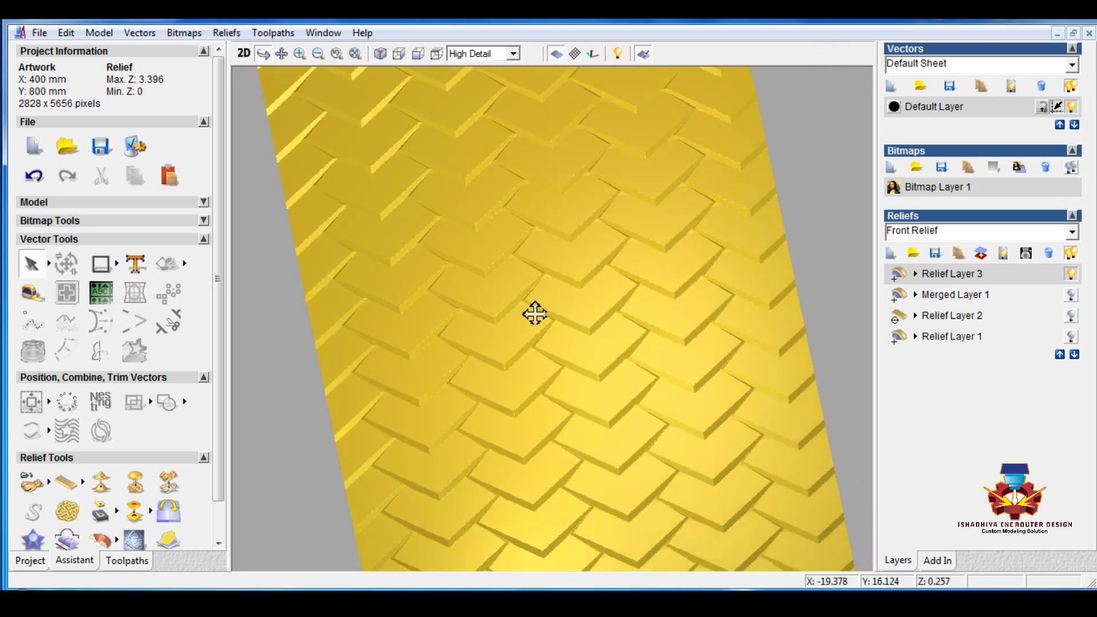
pyautogui.click(957, 255)
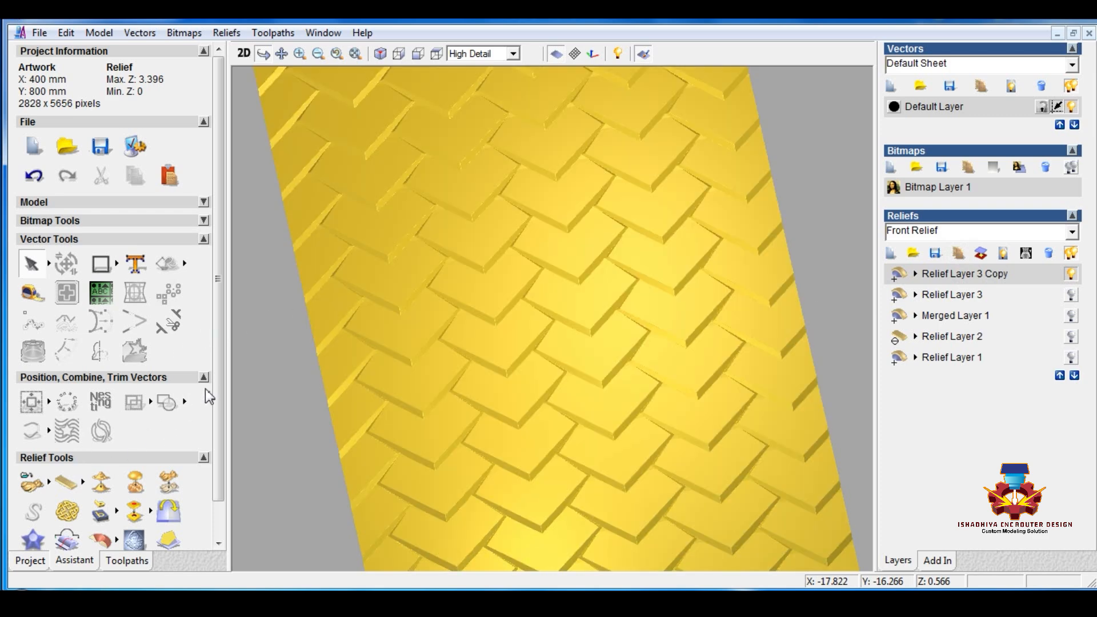
# Smooth the whole of Relief Layer 3 Copy with Smooth Relief and close the dialog.
pyautogui.click(203, 377)
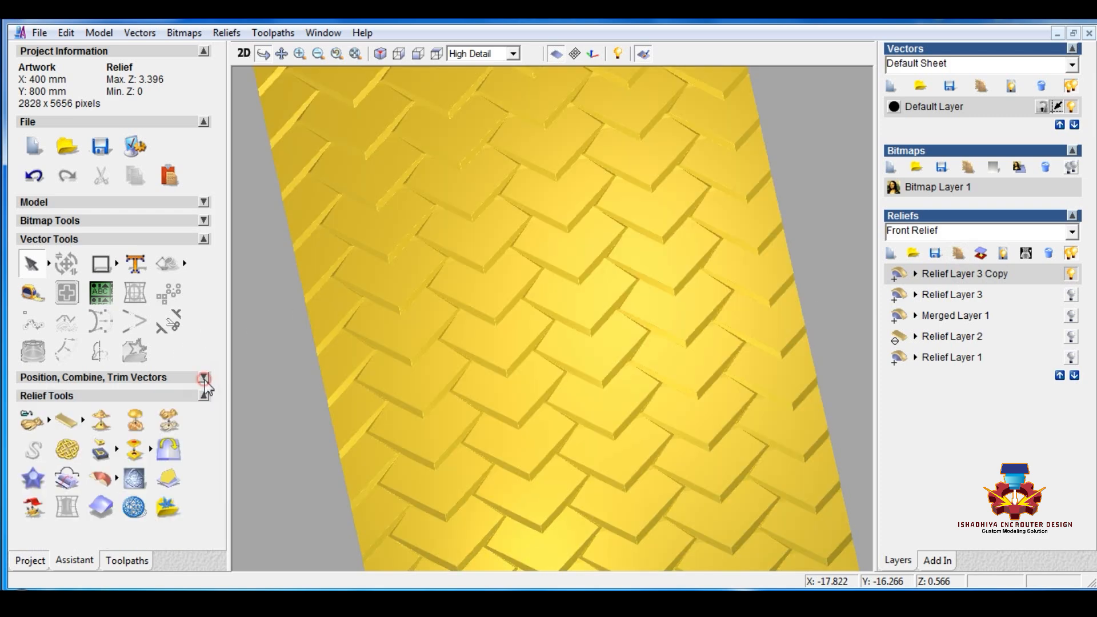
pyautogui.click(113, 420)
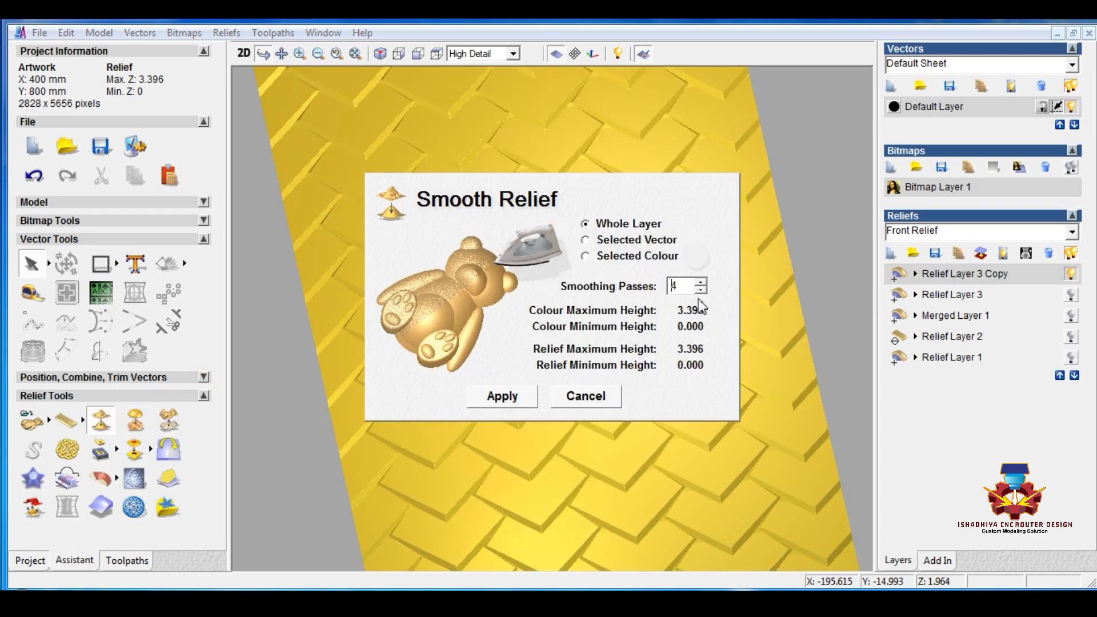
pyautogui.scroll(1, 699, 299)
pyautogui.scroll(-2, 619, 344)
pyautogui.click(510, 396)
pyautogui.click(577, 399)
pyautogui.moveTo(590, 392)
pyautogui.mouseDown()
pyautogui.moveTo(490, 316)
pyautogui.moveTo(568, 257)
pyautogui.moveTo(629, 417)
pyautogui.moveTo(593, 362)
pyautogui.moveTo(584, 385)
pyautogui.moveTo(583, 404)
pyautogui.moveTo(688, 245)
pyautogui.moveTo(595, 248)
pyautogui.moveTo(578, 326)
pyautogui.moveTo(636, 392)
pyautogui.moveTo(690, 396)
pyautogui.moveTo(617, 342)
pyautogui.moveTo(507, 211)
pyautogui.moveTo(485, 255)
pyautogui.moveTo(465, 262)
pyautogui.moveTo(540, 324)
pyautogui.moveTo(593, 301)
pyautogui.moveTo(592, 284)
pyautogui.moveTo(605, 294)
pyautogui.moveTo(585, 211)
pyautogui.moveTo(500, 333)
pyautogui.moveTo(489, 374)
pyautogui.moveTo(533, 283)
pyautogui.moveTo(534, 379)
pyautogui.moveTo(524, 375)
pyautogui.mouseUp()
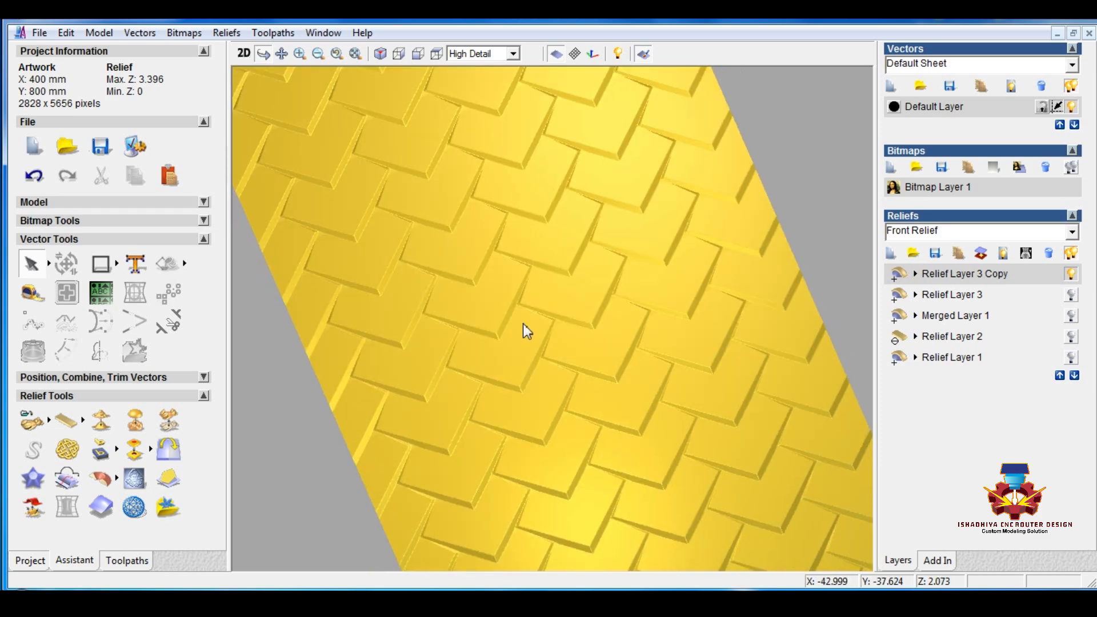
pyautogui.moveTo(523, 328)
pyautogui.mouseDown()
pyautogui.moveTo(454, 167)
pyautogui.moveTo(470, 166)
pyautogui.moveTo(559, 375)
pyautogui.moveTo(572, 323)
pyautogui.moveTo(609, 350)
pyautogui.moveTo(590, 358)
pyautogui.moveTo(586, 342)
pyautogui.mouseUp()
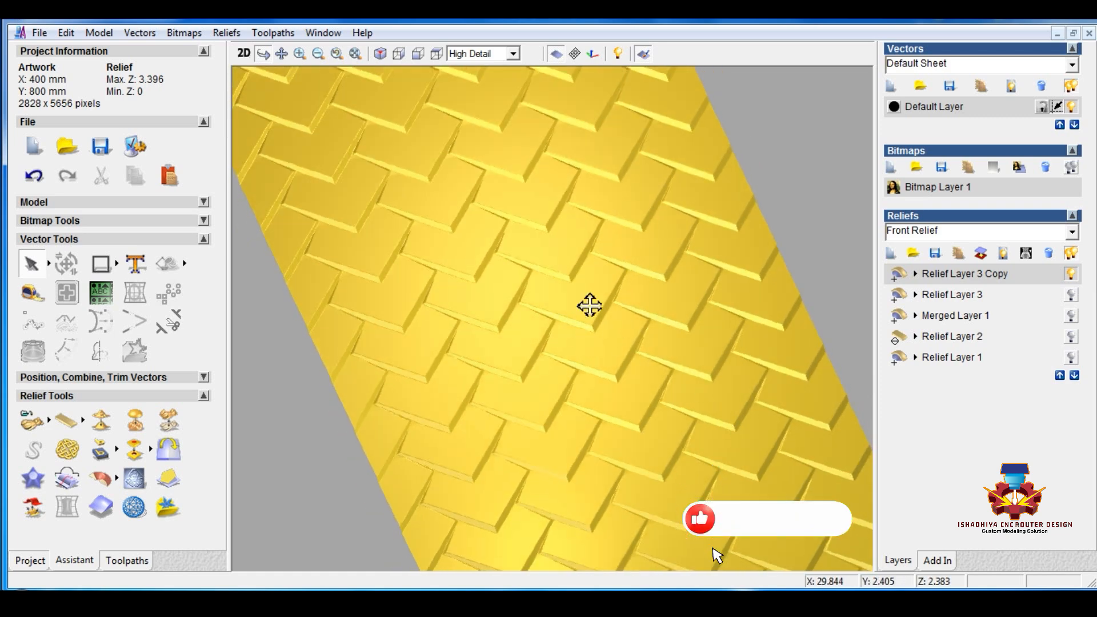
pyautogui.moveTo(587, 305); pyautogui.dragTo(580, 305)
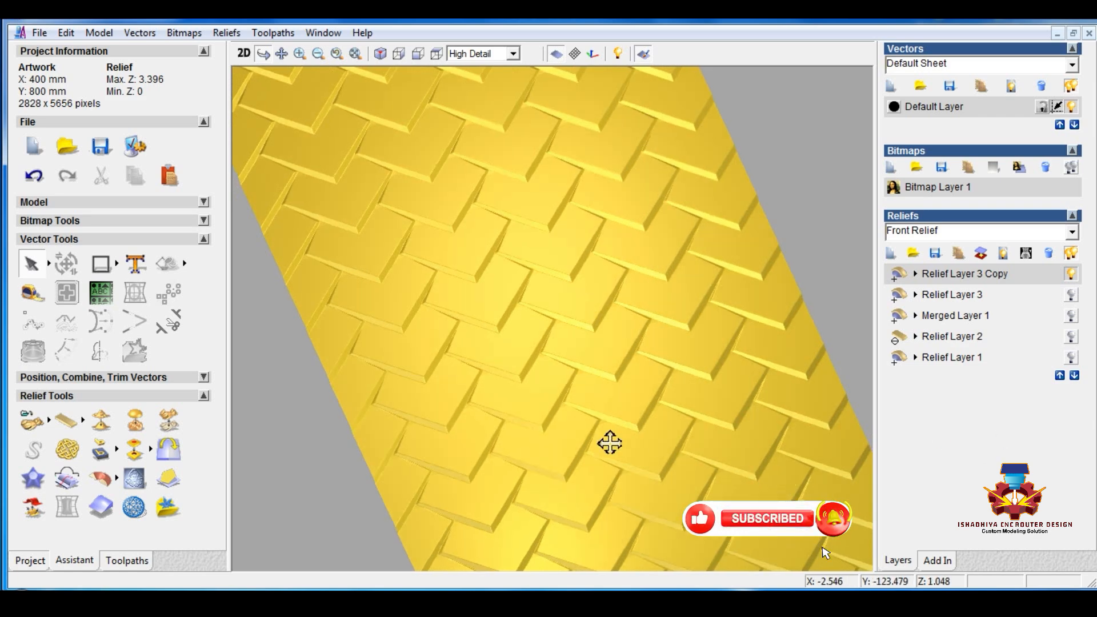
pyautogui.moveTo(385, 375); pyautogui.dragTo(398, 383)
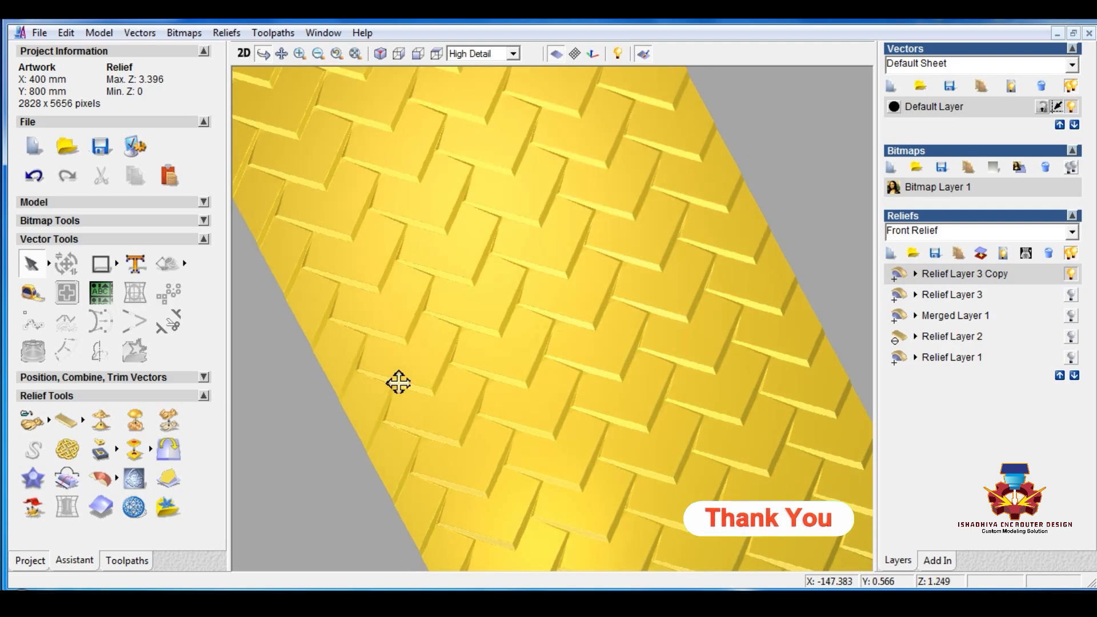